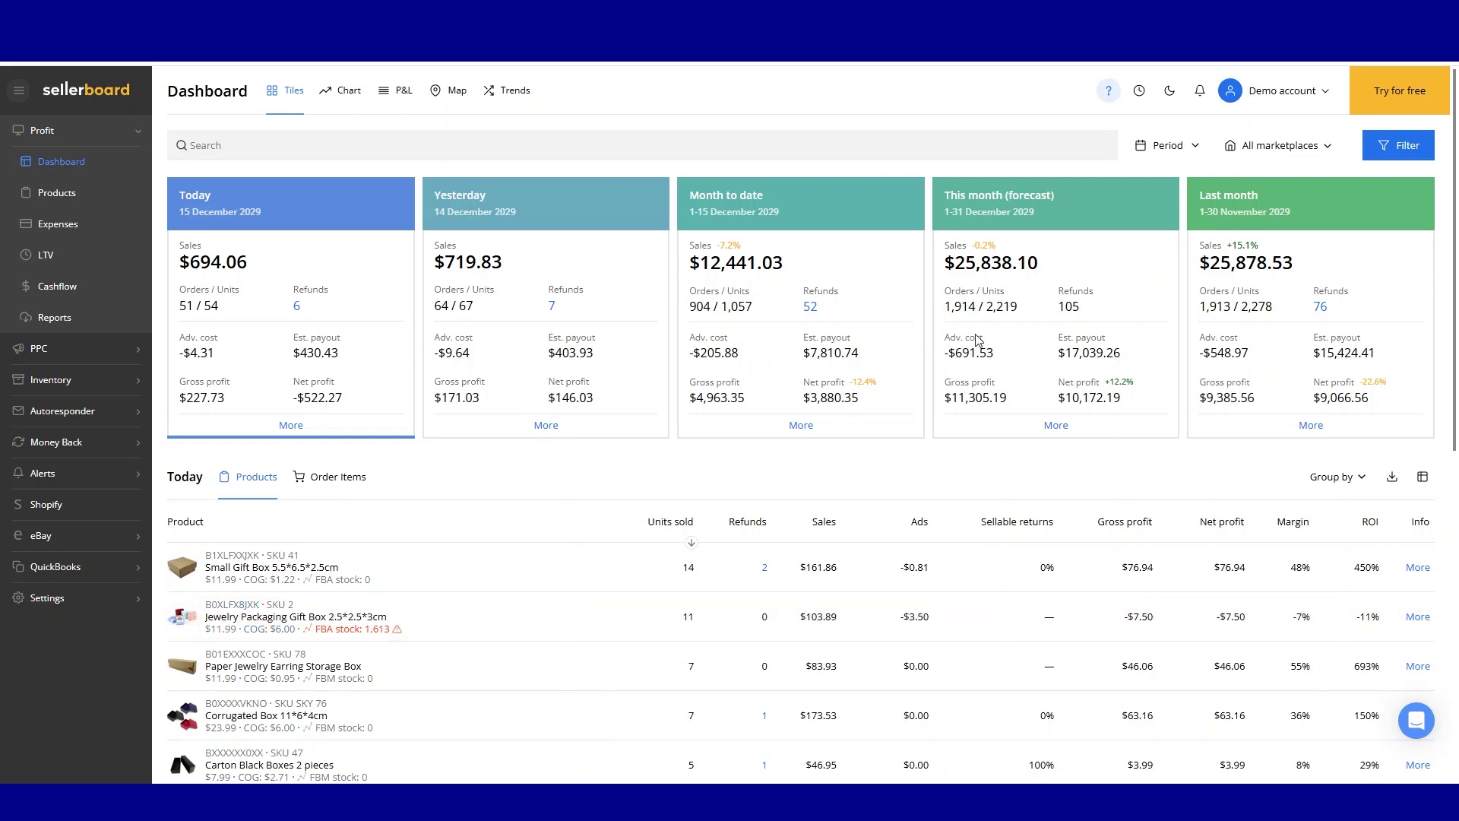
Step: Open the list of smart portfolios in the PPC dashboard
left_click(107, 348)
left_click(86, 379)
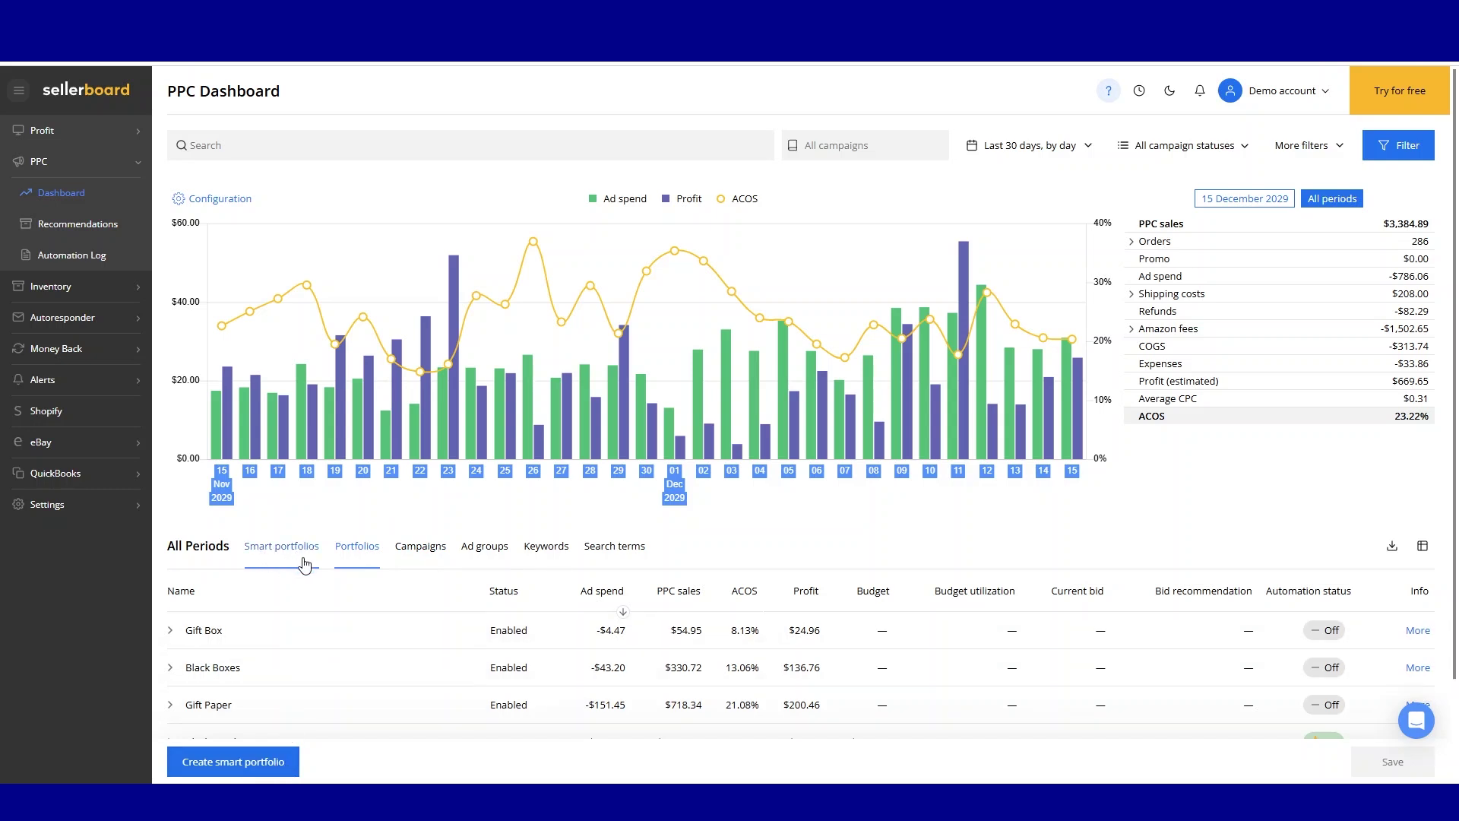
left_click(304, 563)
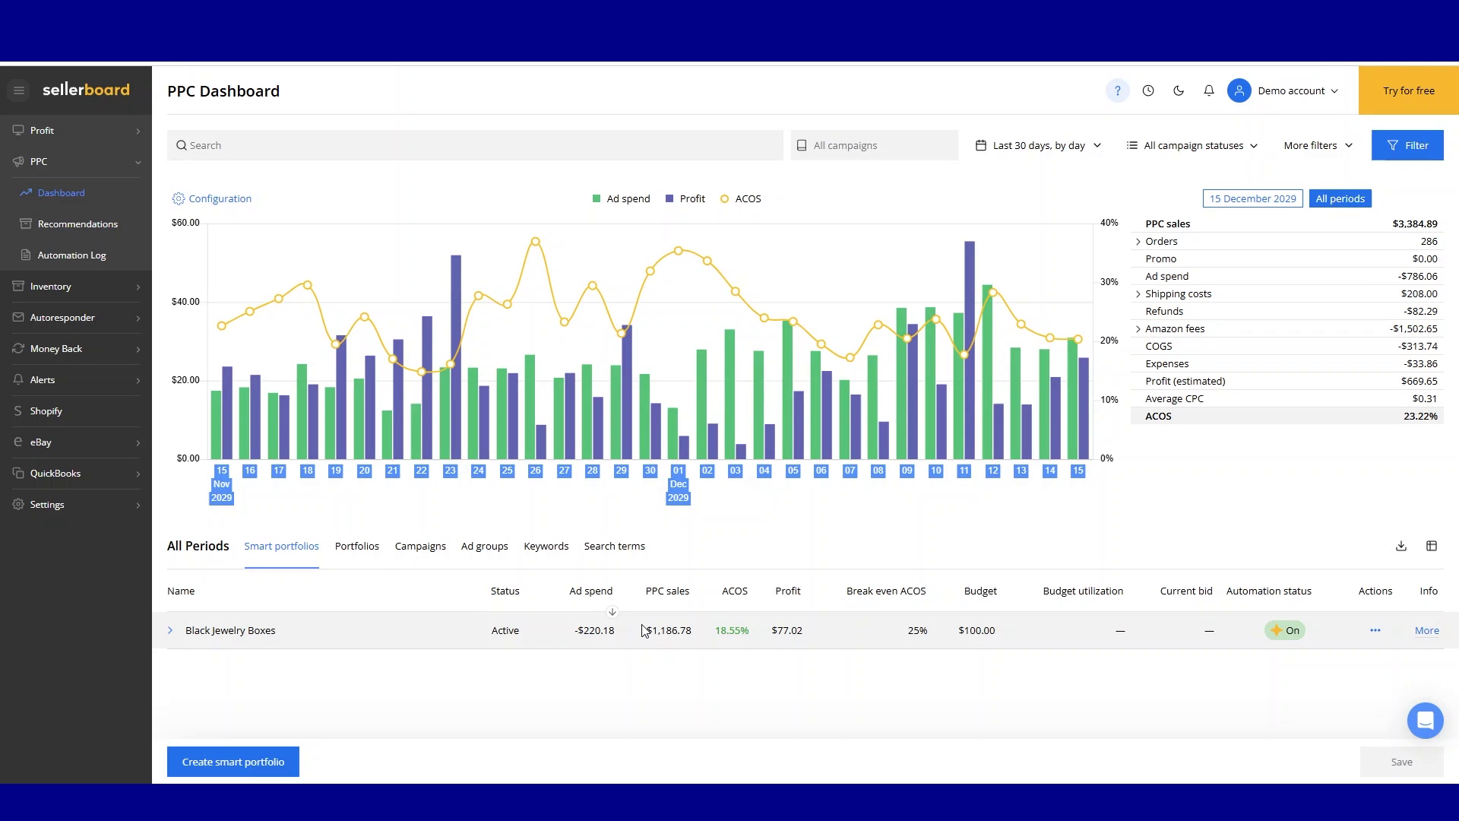
Step: Expand the Black Jewelry Boxes portfolio and examine the campaigns in its Discovery, Optimization and Scaling groups
left_click(171, 634)
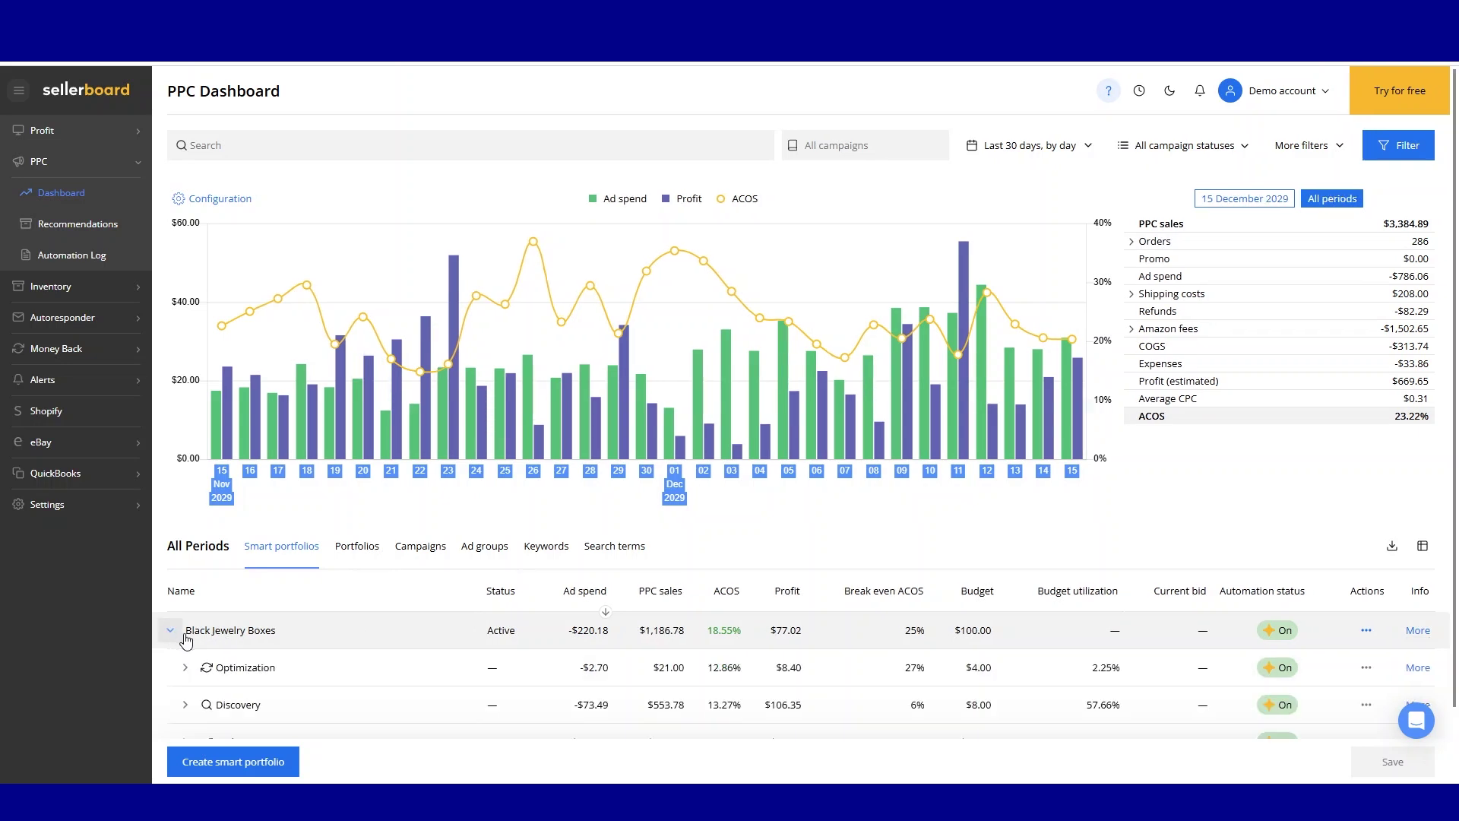
scroll(377, 674, "down", 1)
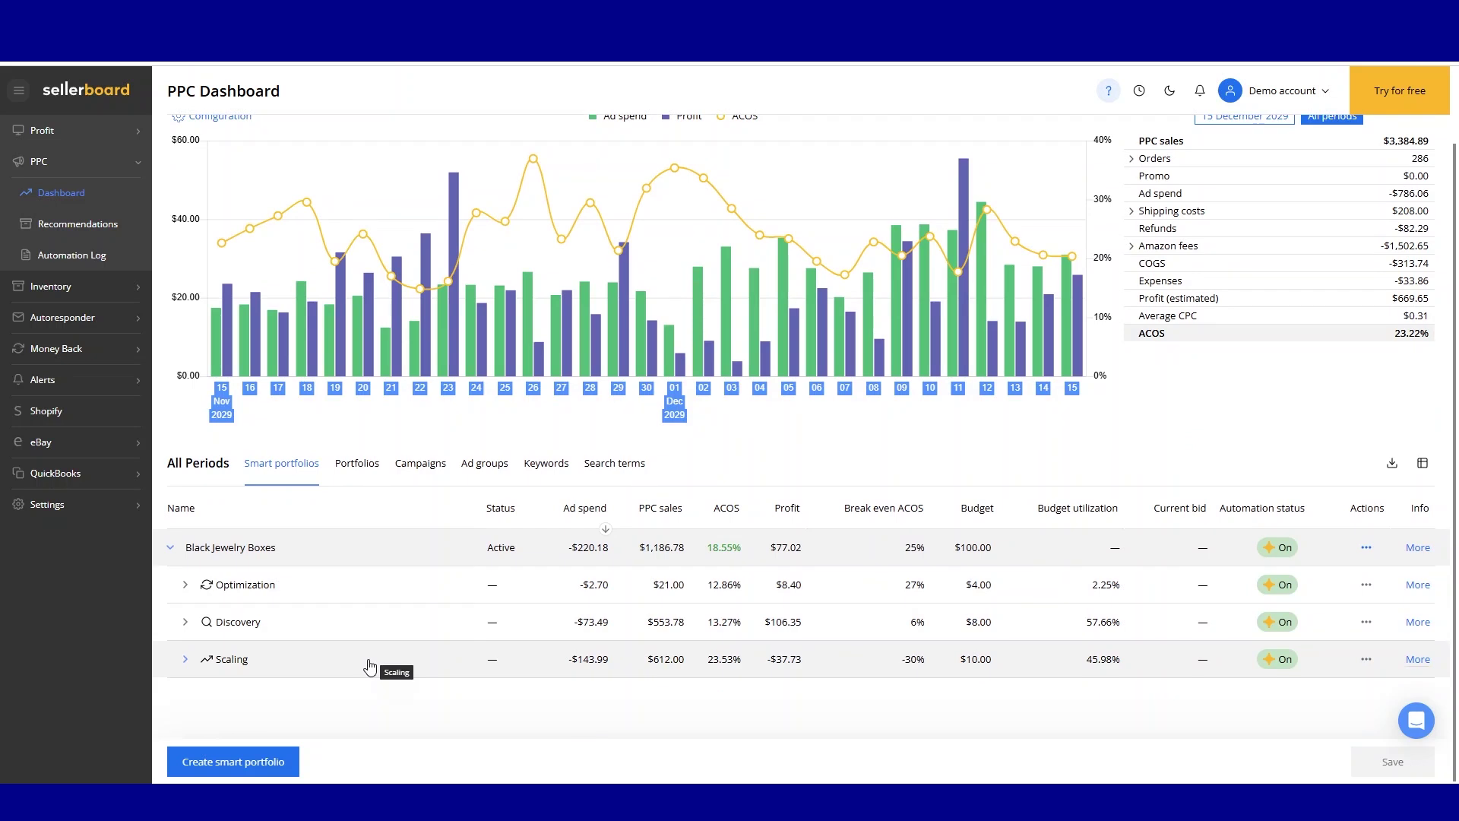
left_click(184, 623)
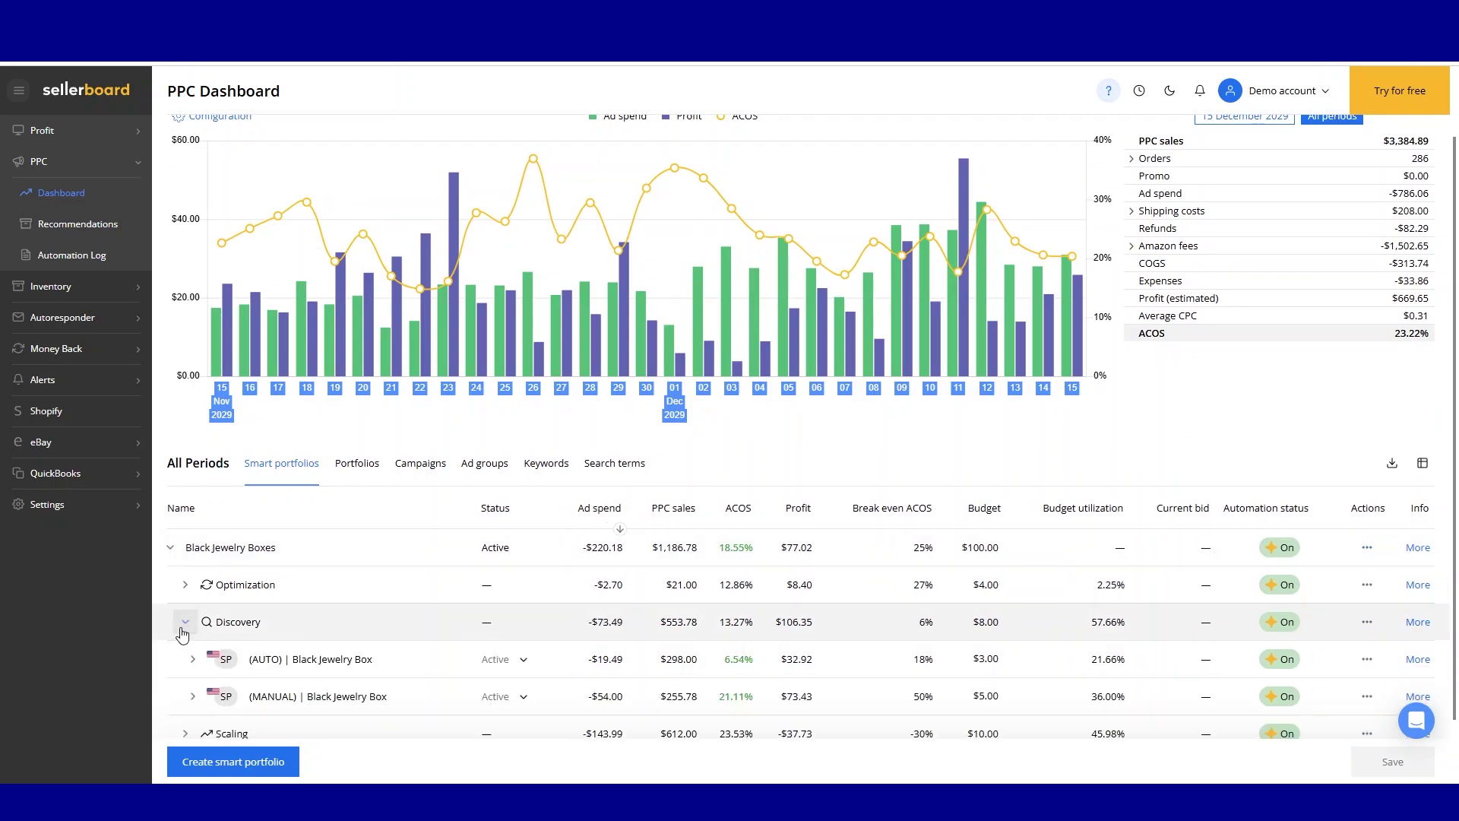
left_click(185, 622)
left_click(185, 584)
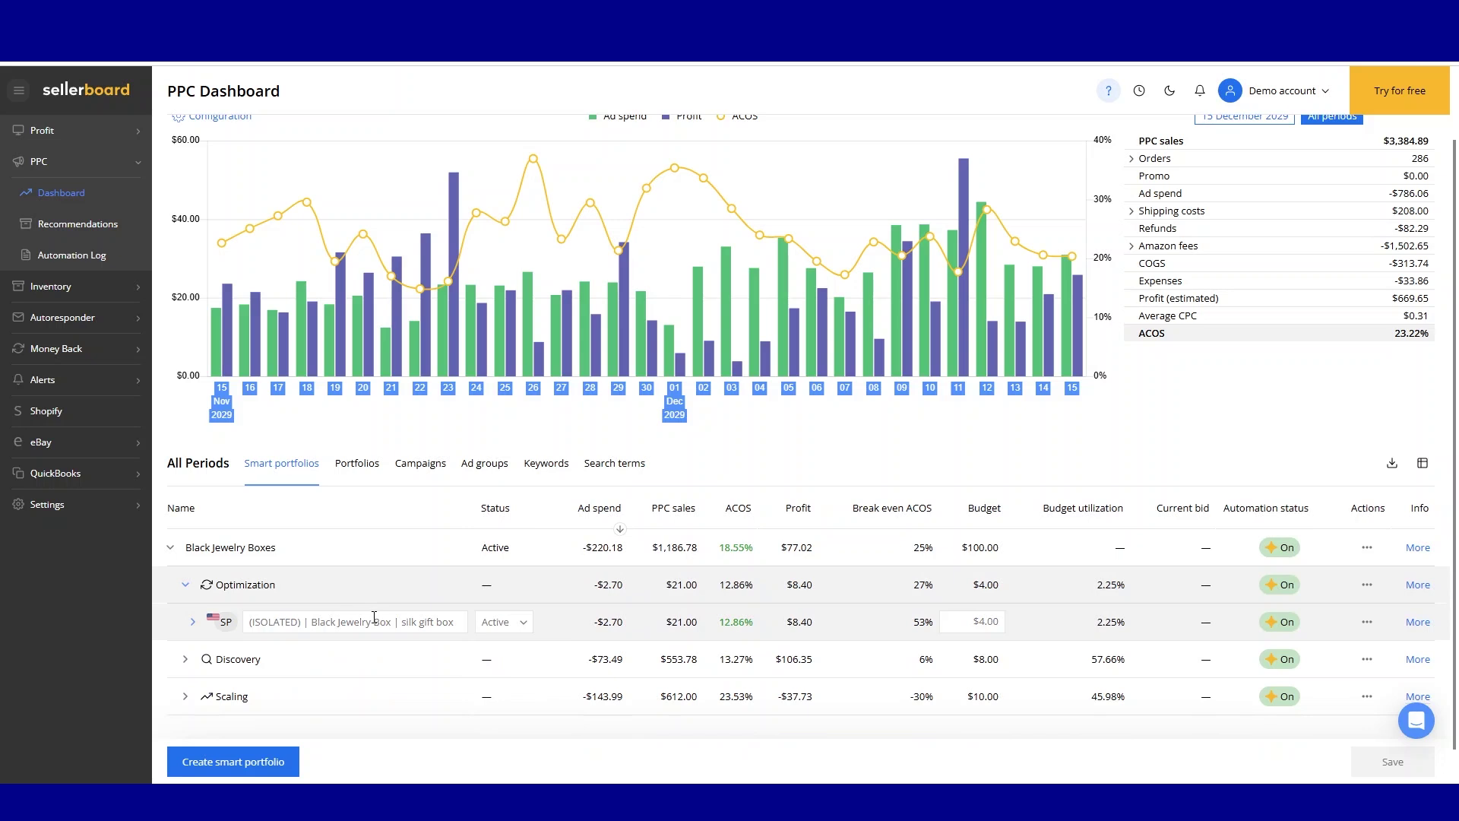
left_click(184, 584)
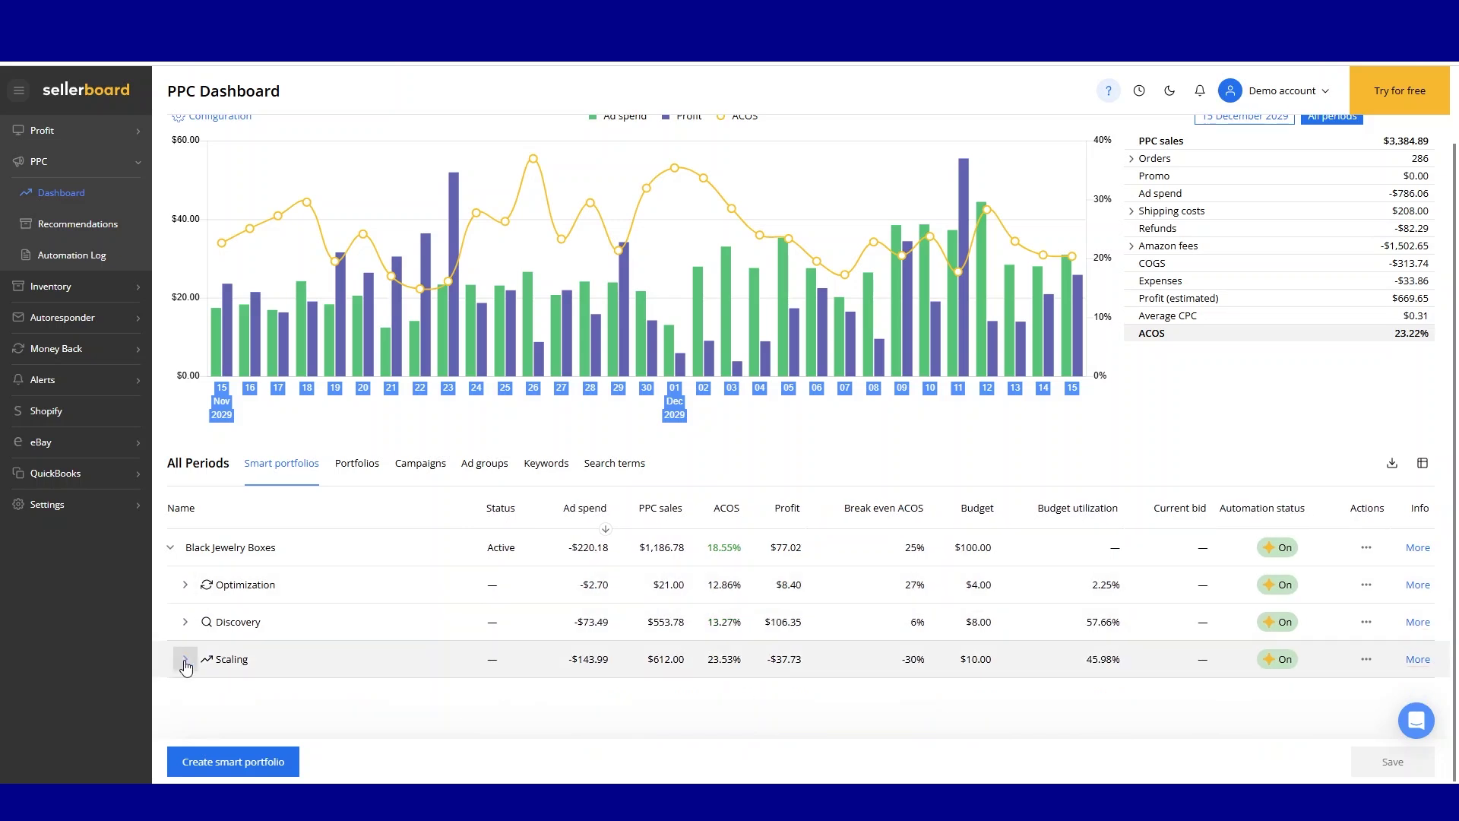
left_click(184, 660)
scroll(339, 675, "down", 1)
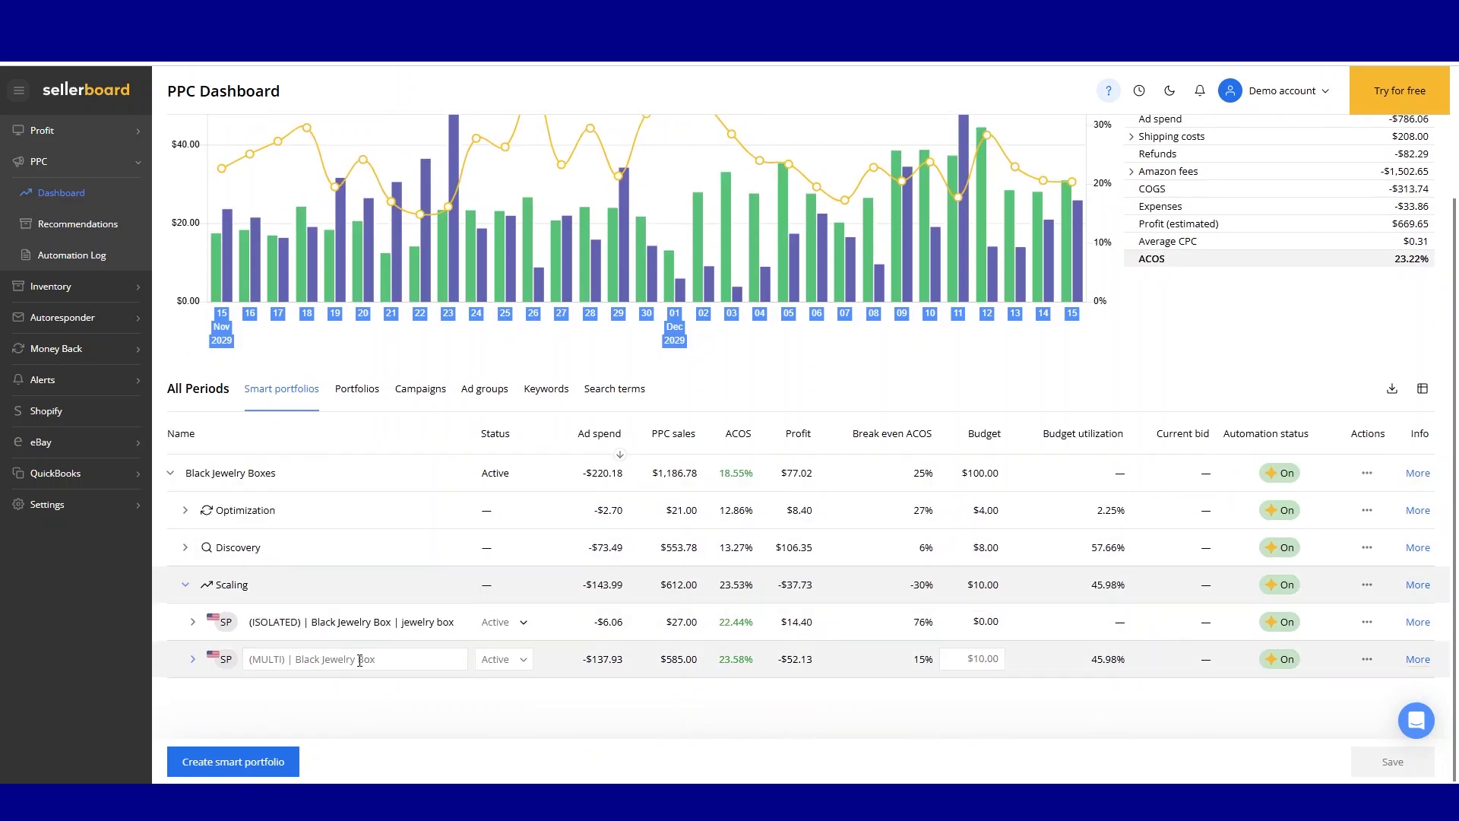
left_click(184, 585)
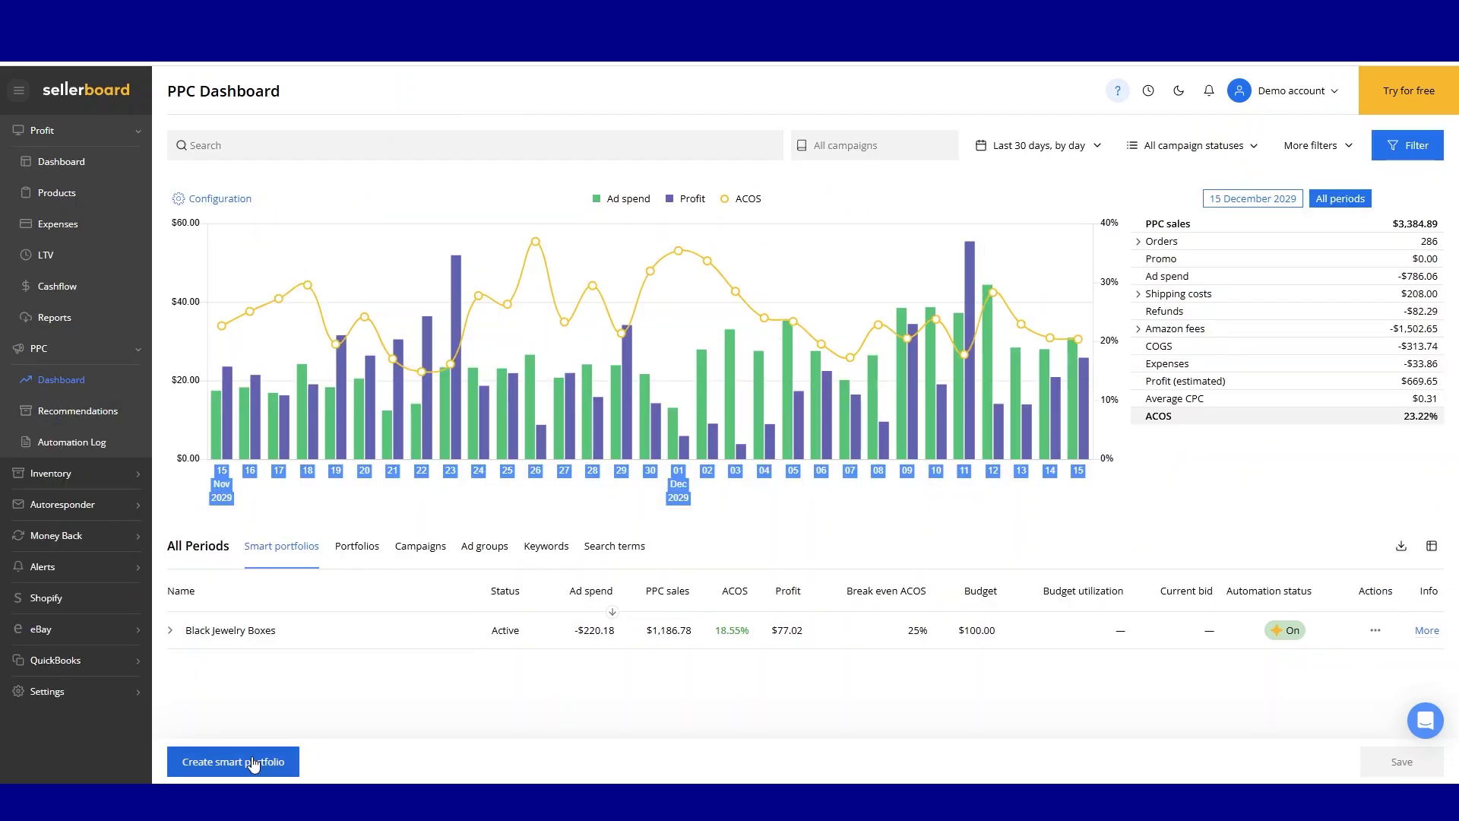
Step: Start creating a new smart portfolio and look over its general, optimization, discovery and scaling settings
left_click(277, 763)
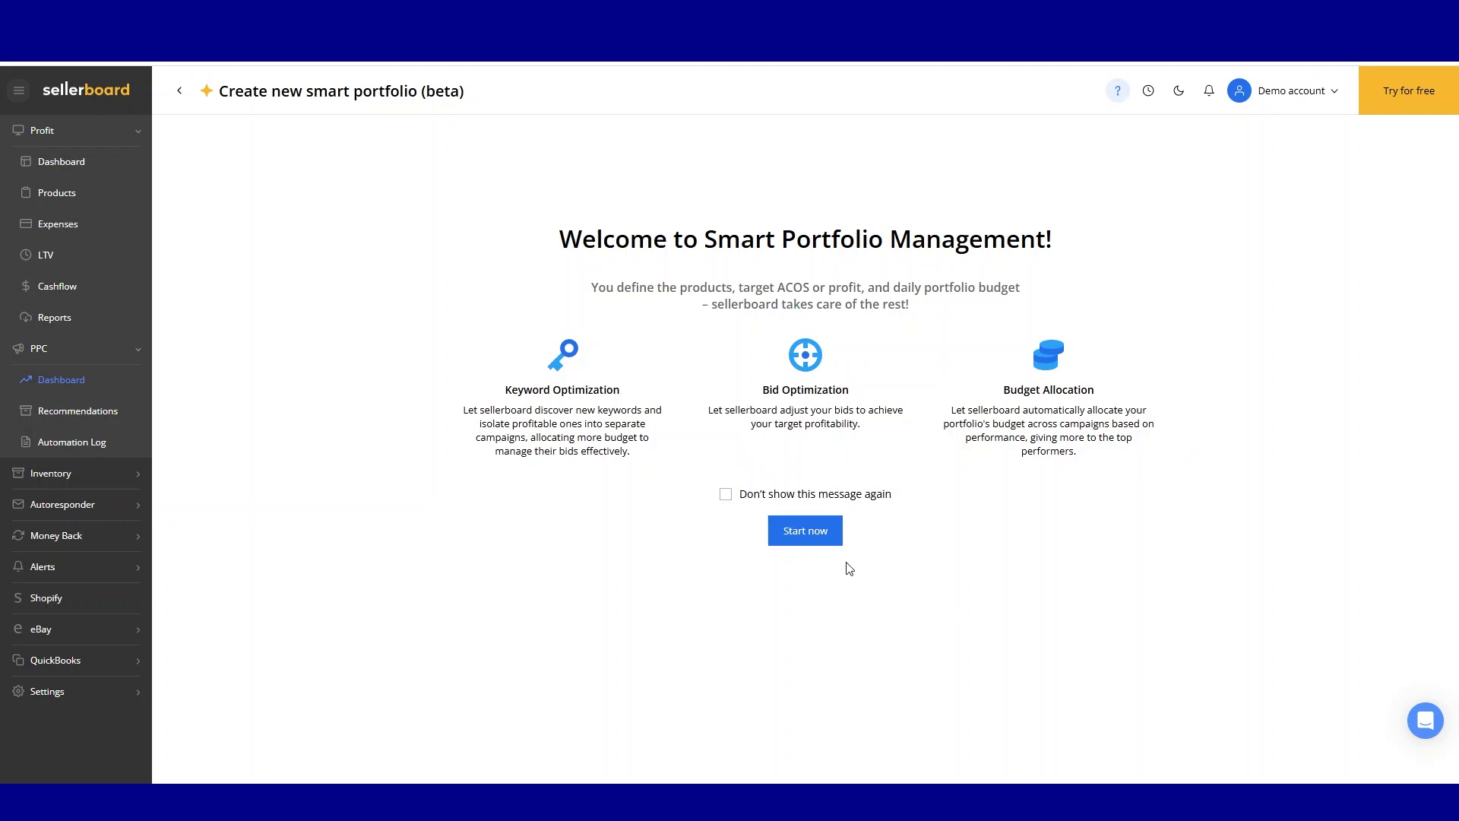
left_click(821, 538)
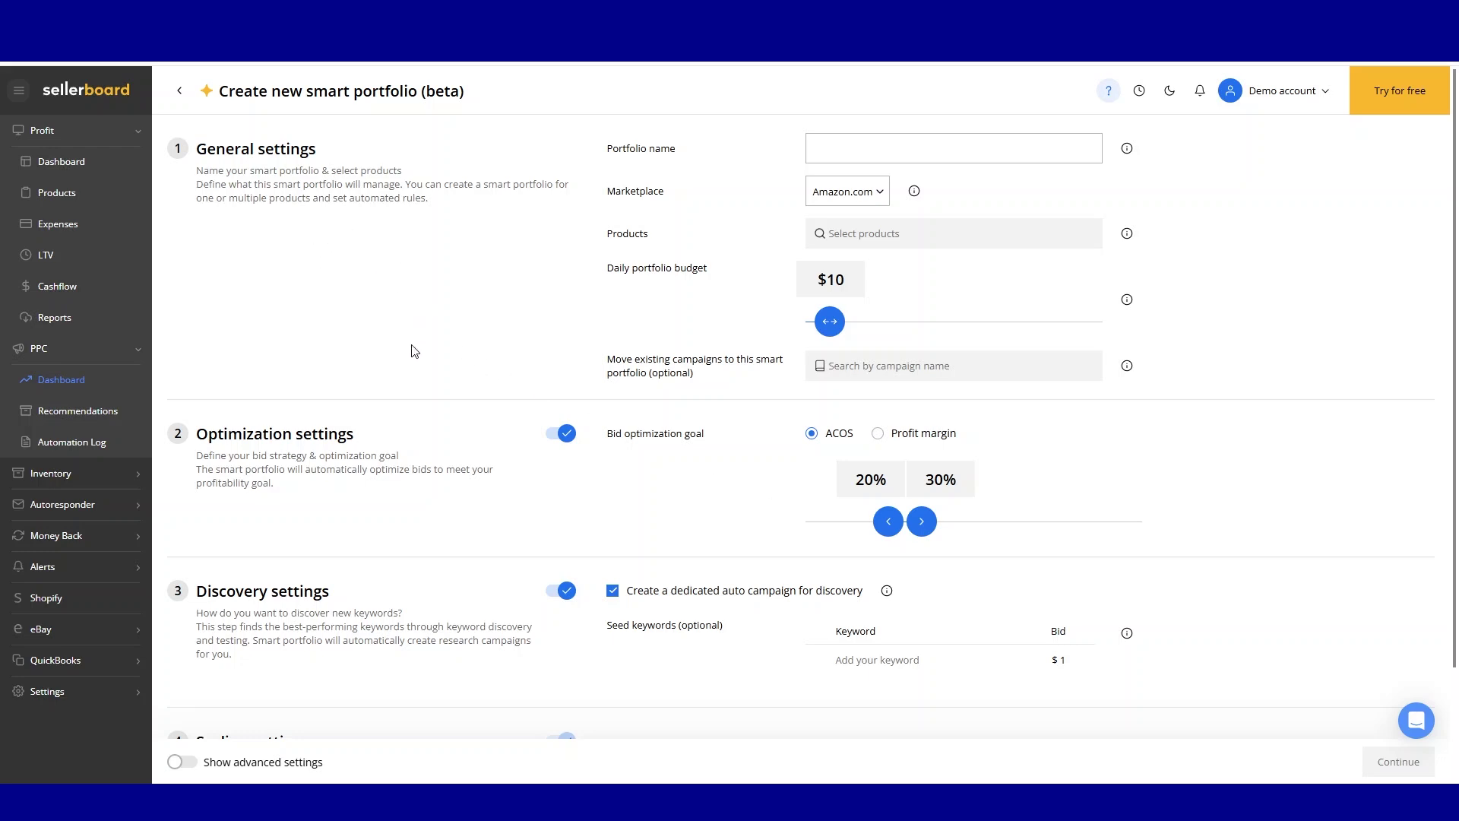
scroll(417, 345, "down", 2)
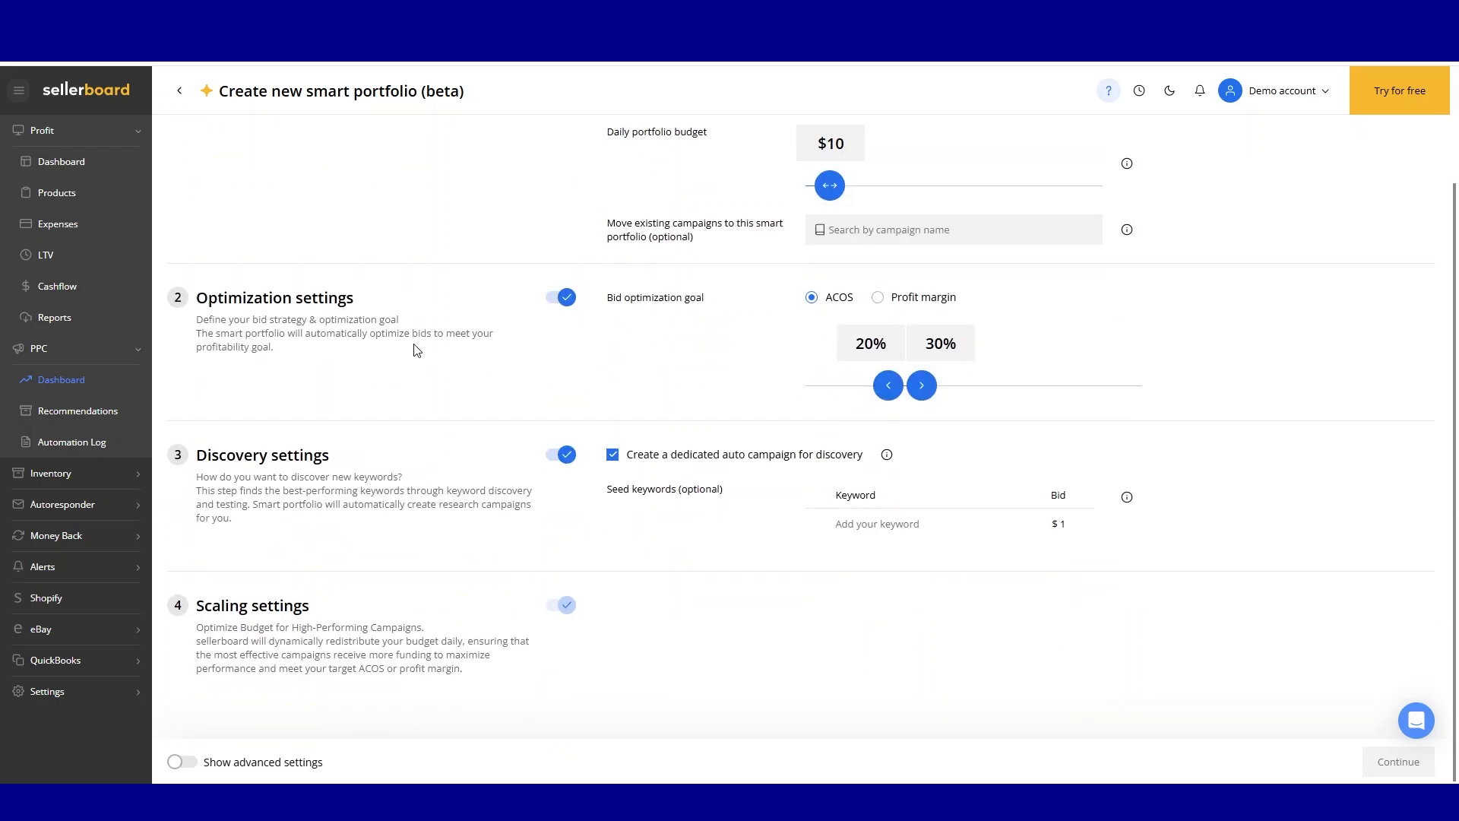
scroll(416, 345, "up", 2)
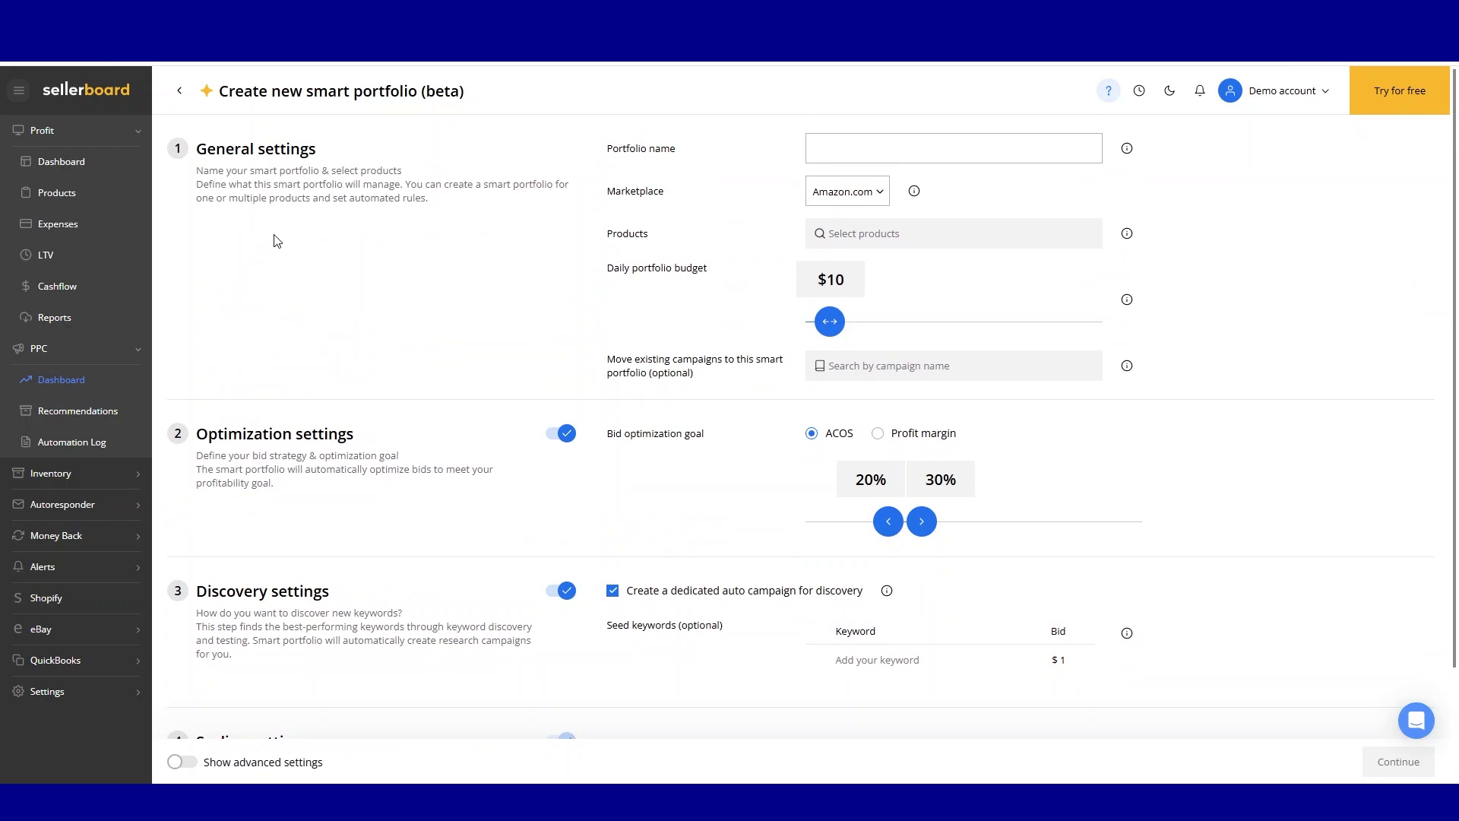
Step: Name the smart portfolio "New Portfolio" and keep Amazon.com as its marketplace
left_click(886, 150)
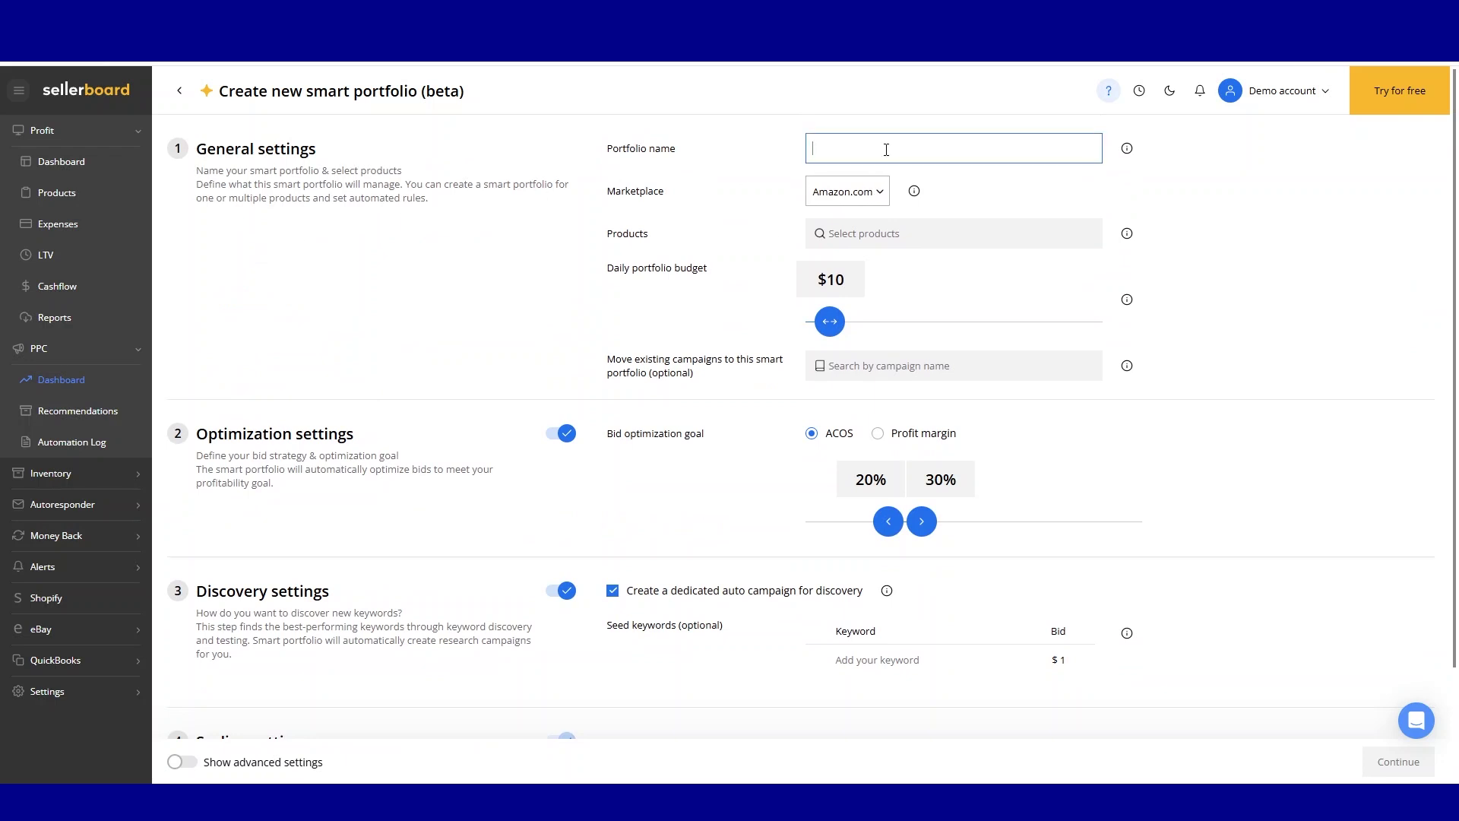
type("New Portfolio")
left_click(879, 195)
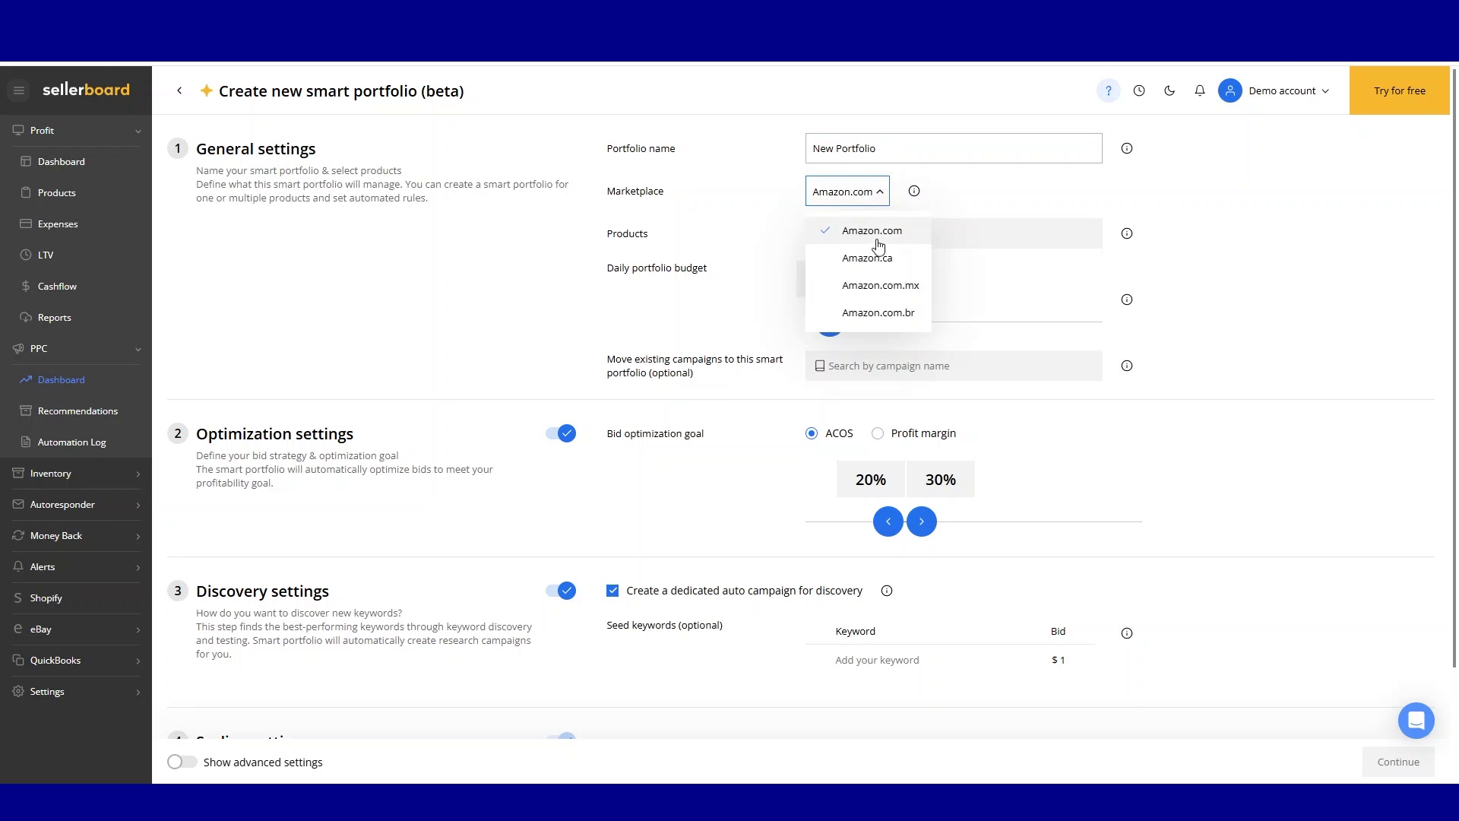
left_click(1219, 237)
Step: Add both Black Gift Box 10*8*6cm / FBA products to the portfolio and set the daily portfolio budget to $39
left_click(859, 233)
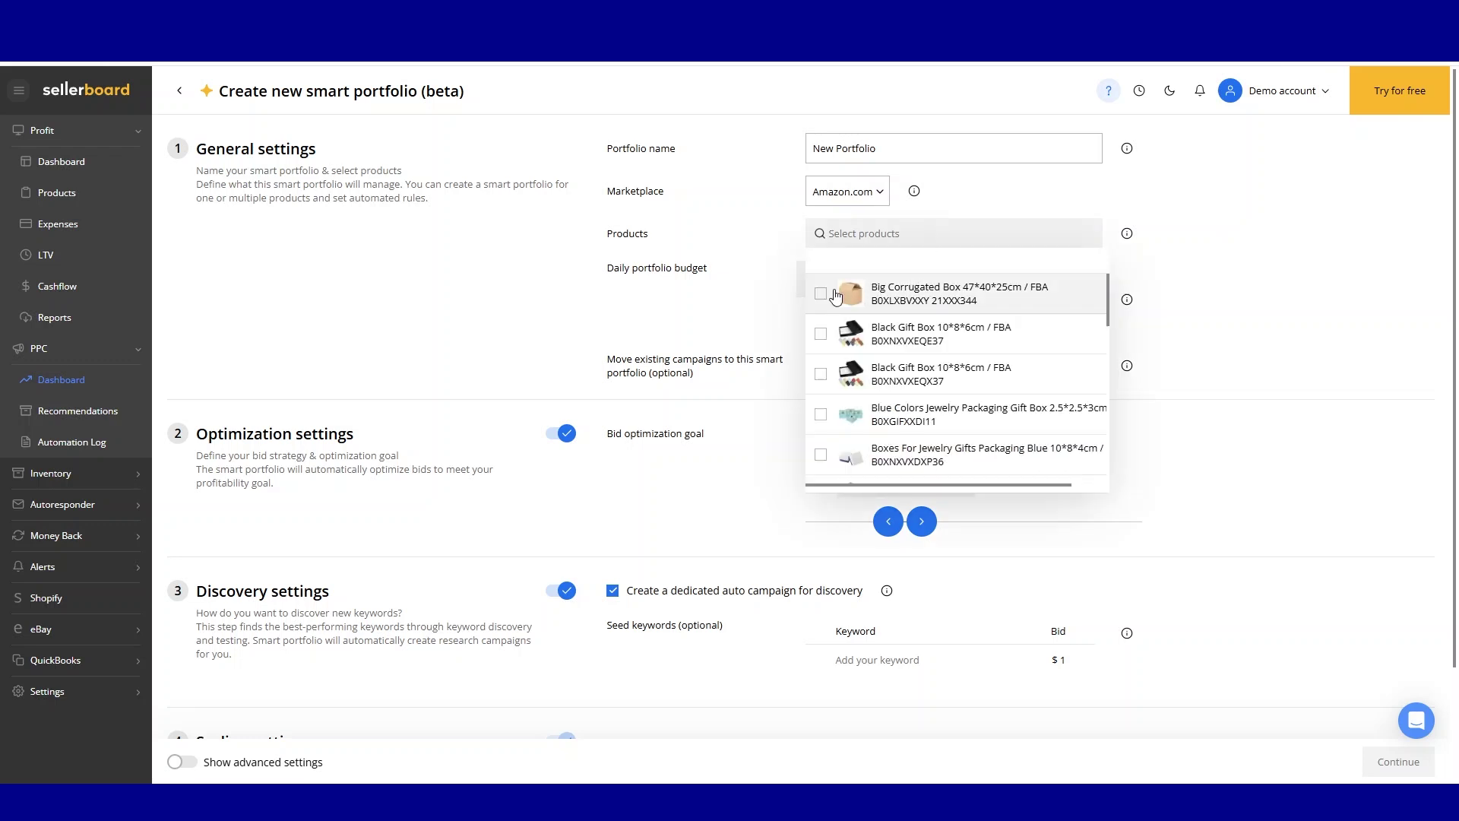
left_click(820, 333)
left_click(821, 373)
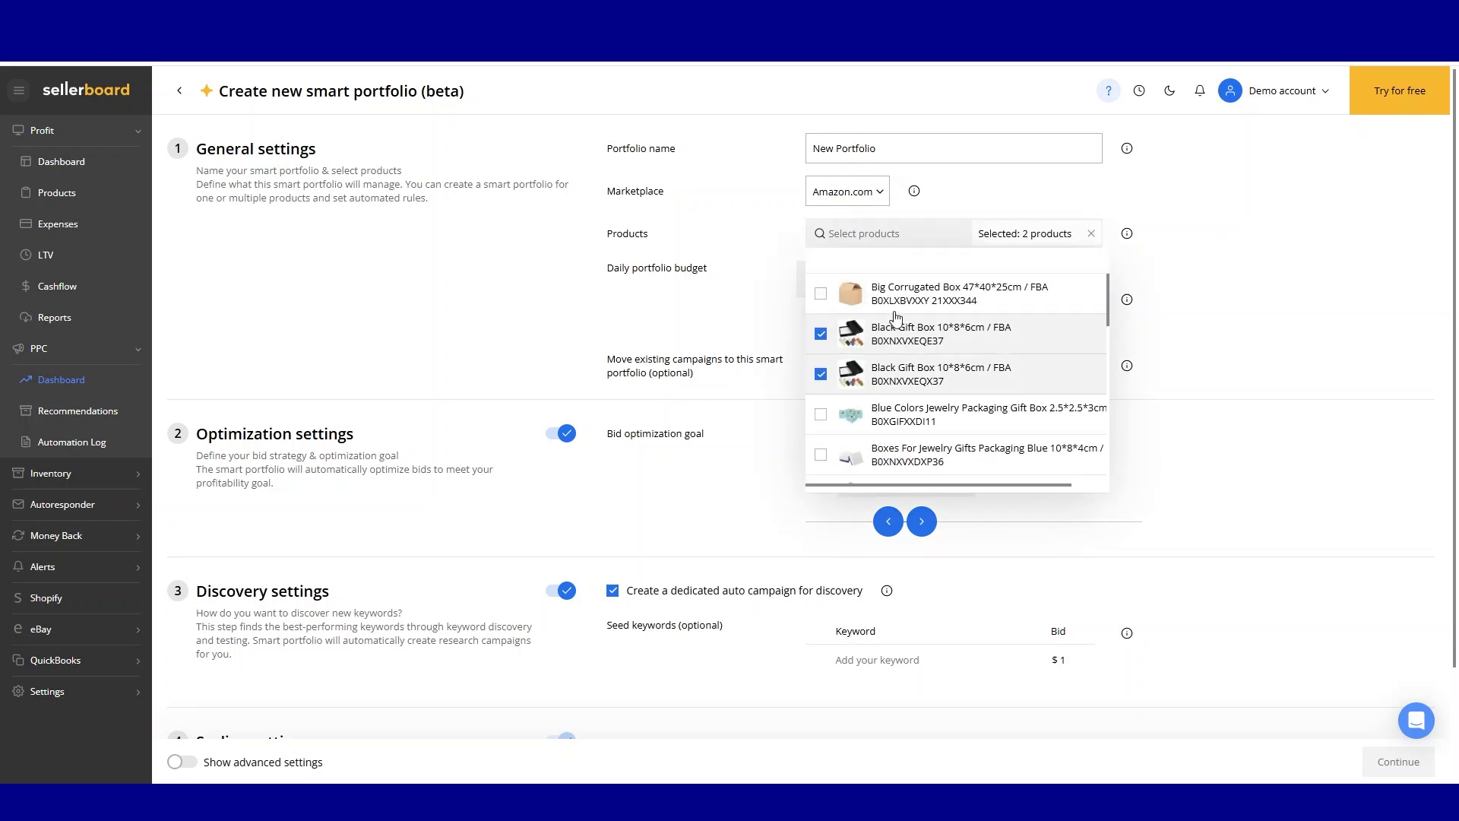
left_click(1183, 247)
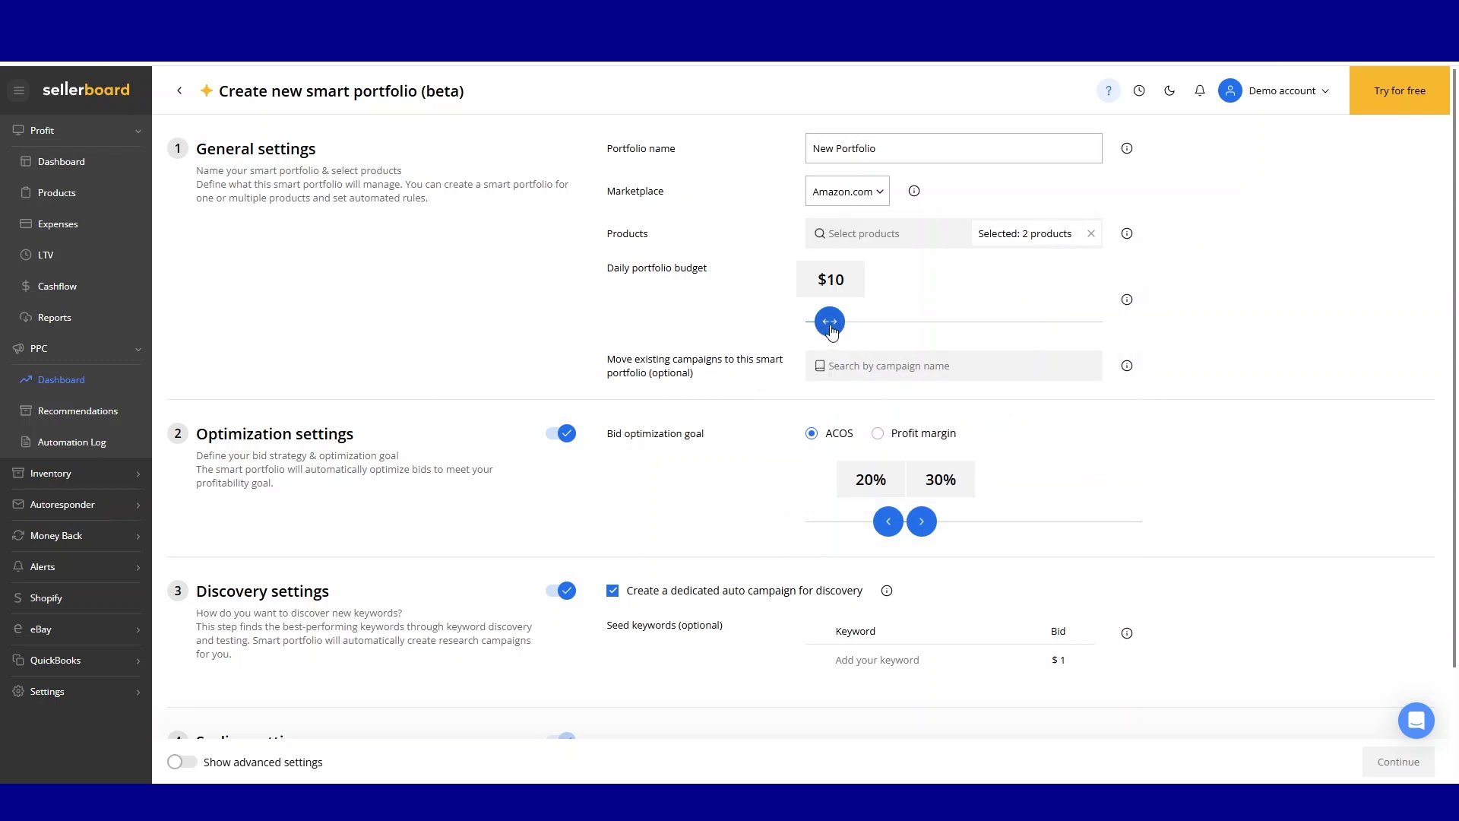
left_click_drag(822, 338, 851, 341)
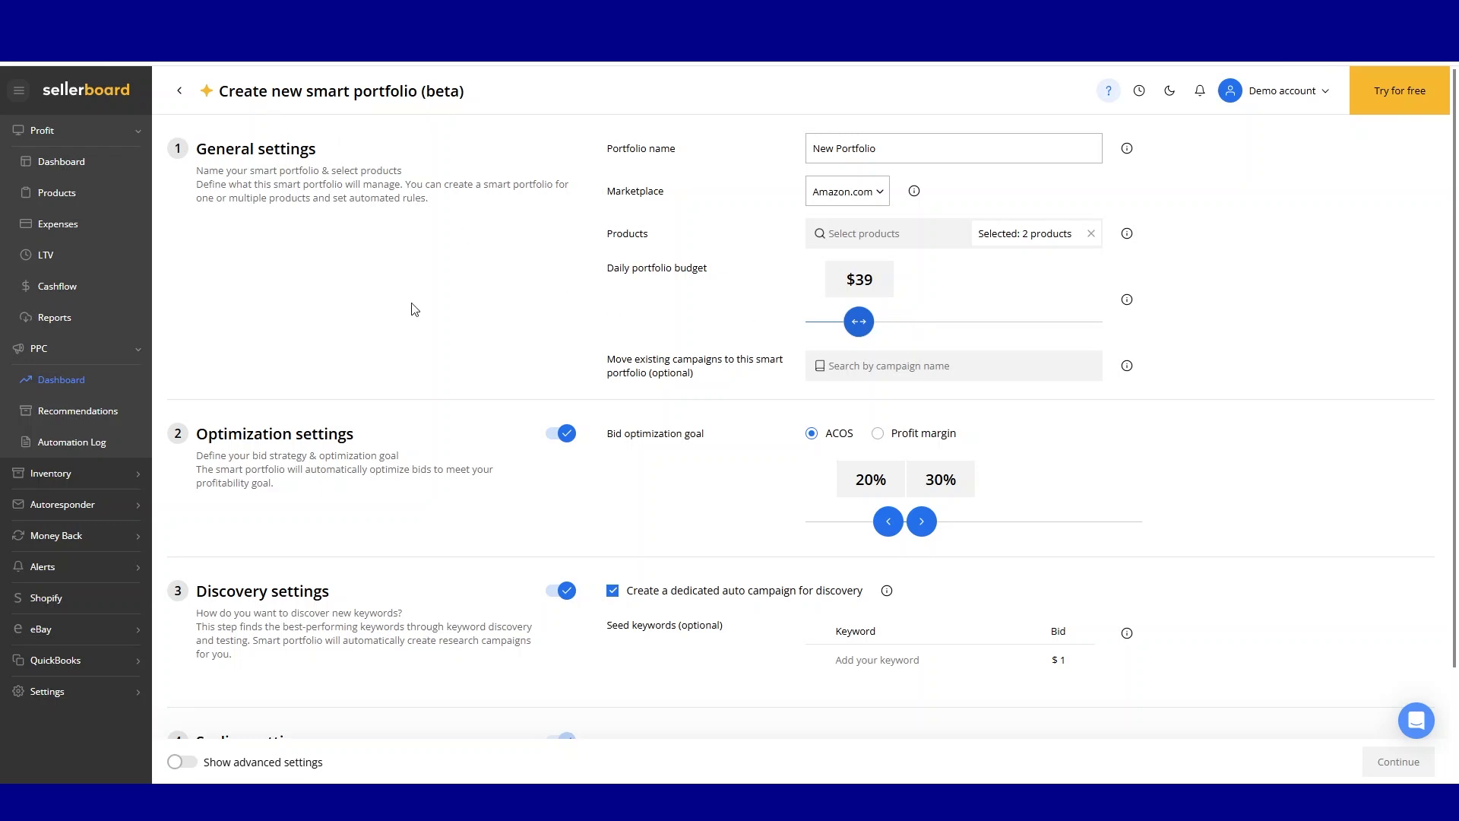
Step: Review the four settings sections and switch the Optimization settings off and back on
scroll(417, 317, "down", 1)
scroll(417, 318, "down", 2)
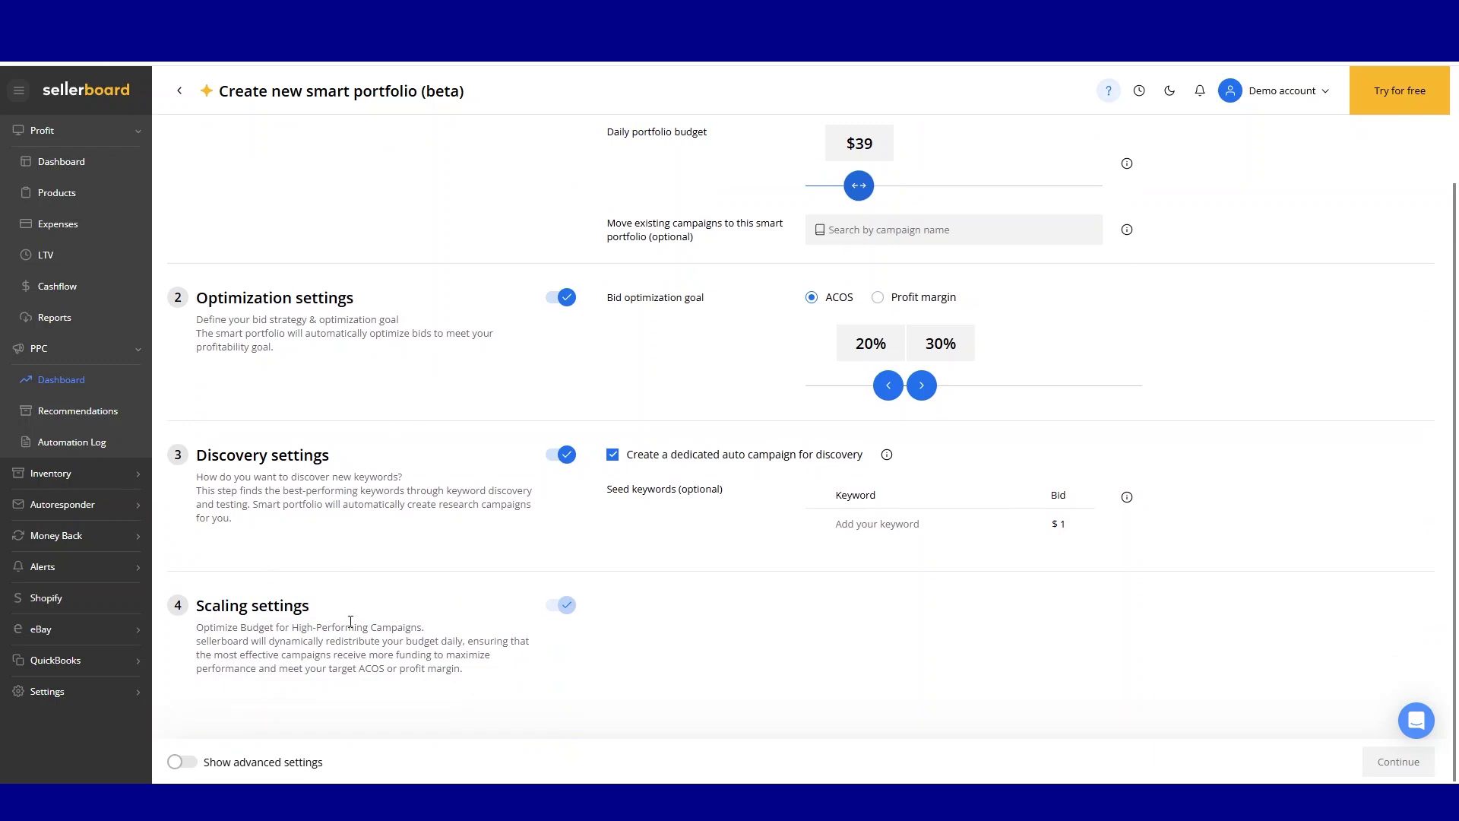
scroll(357, 608, "up", 2)
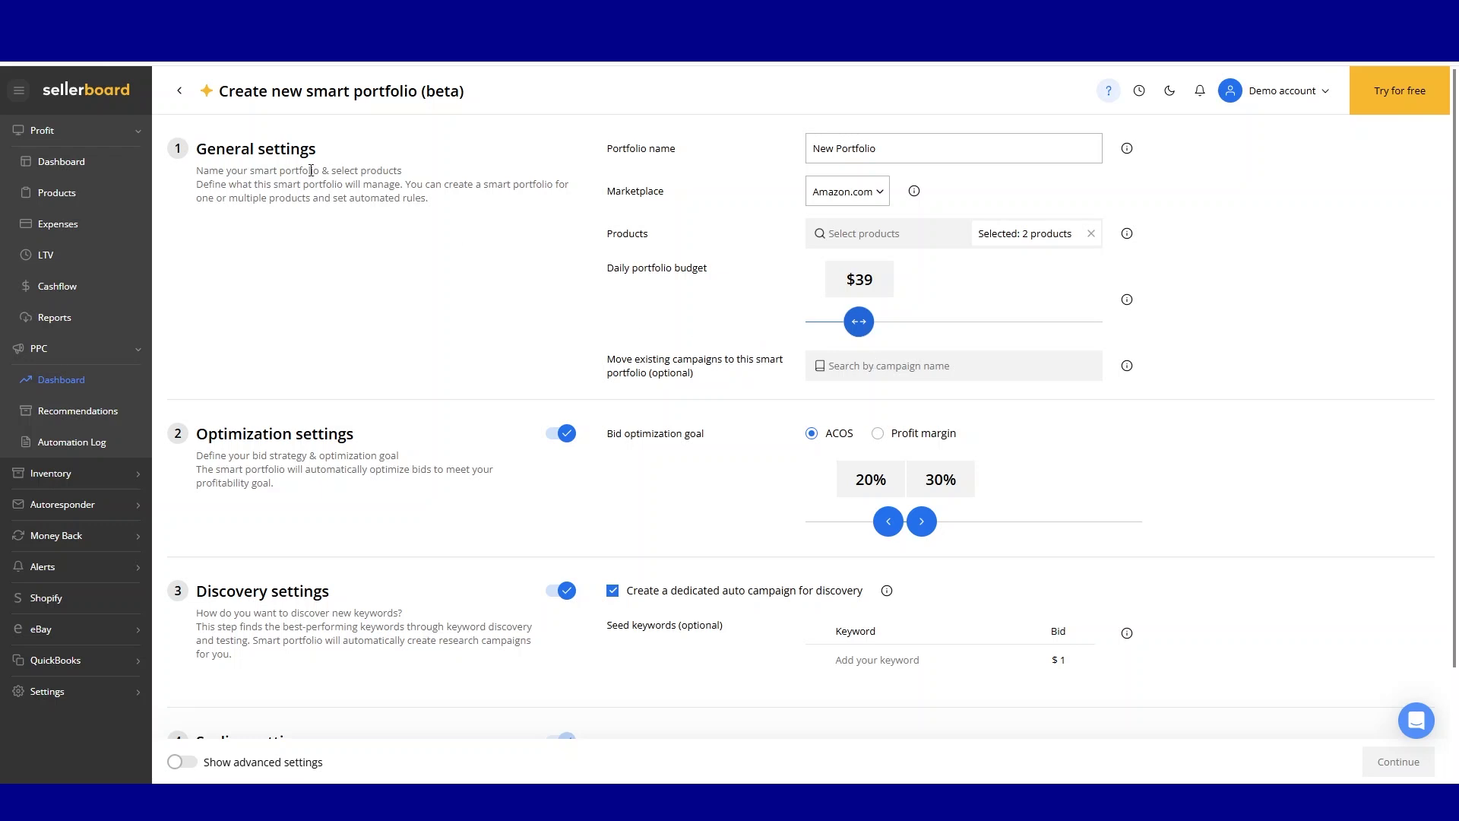
scroll(396, 258, "down", 2)
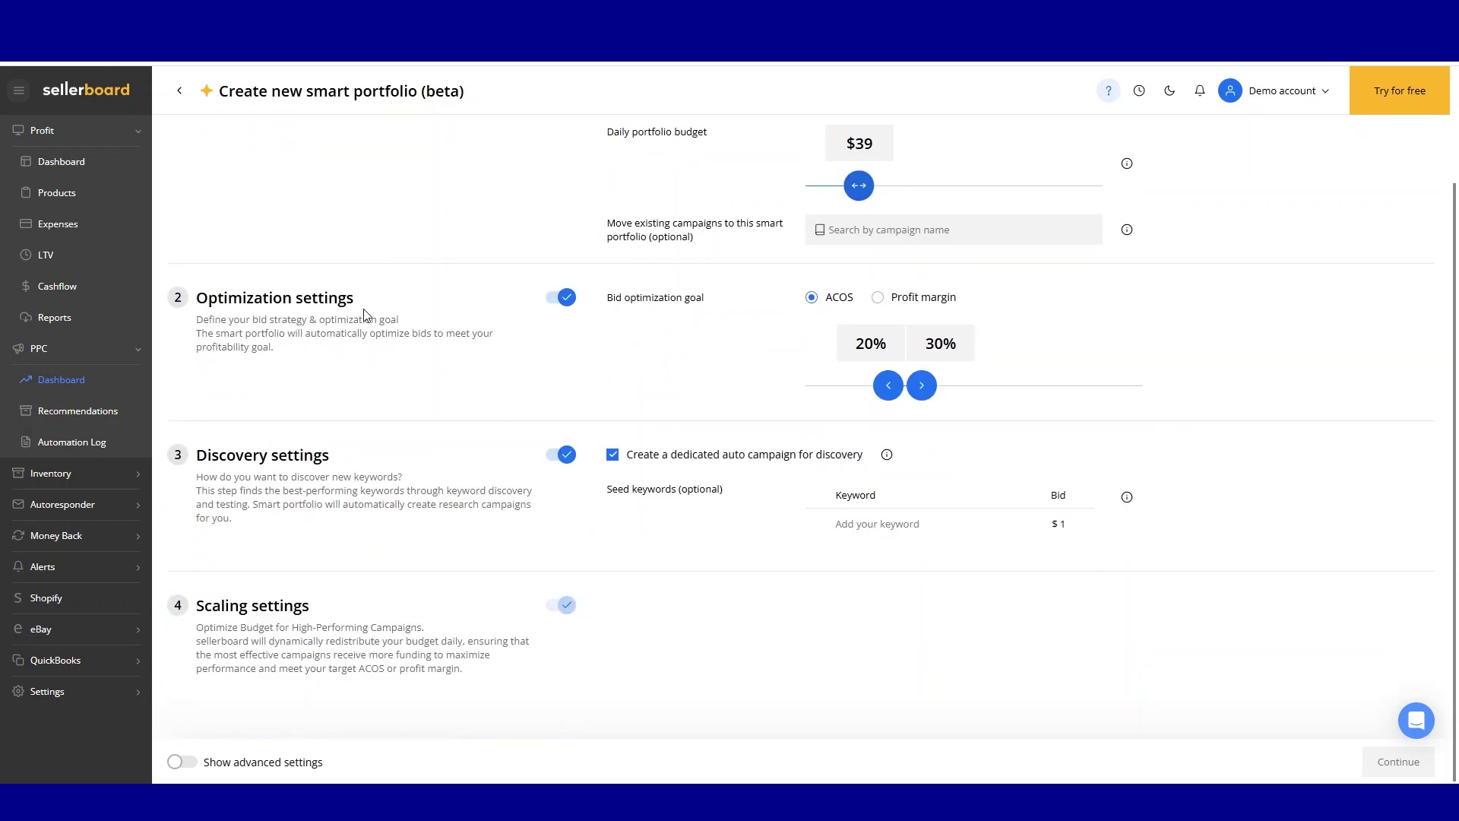
left_click(566, 297)
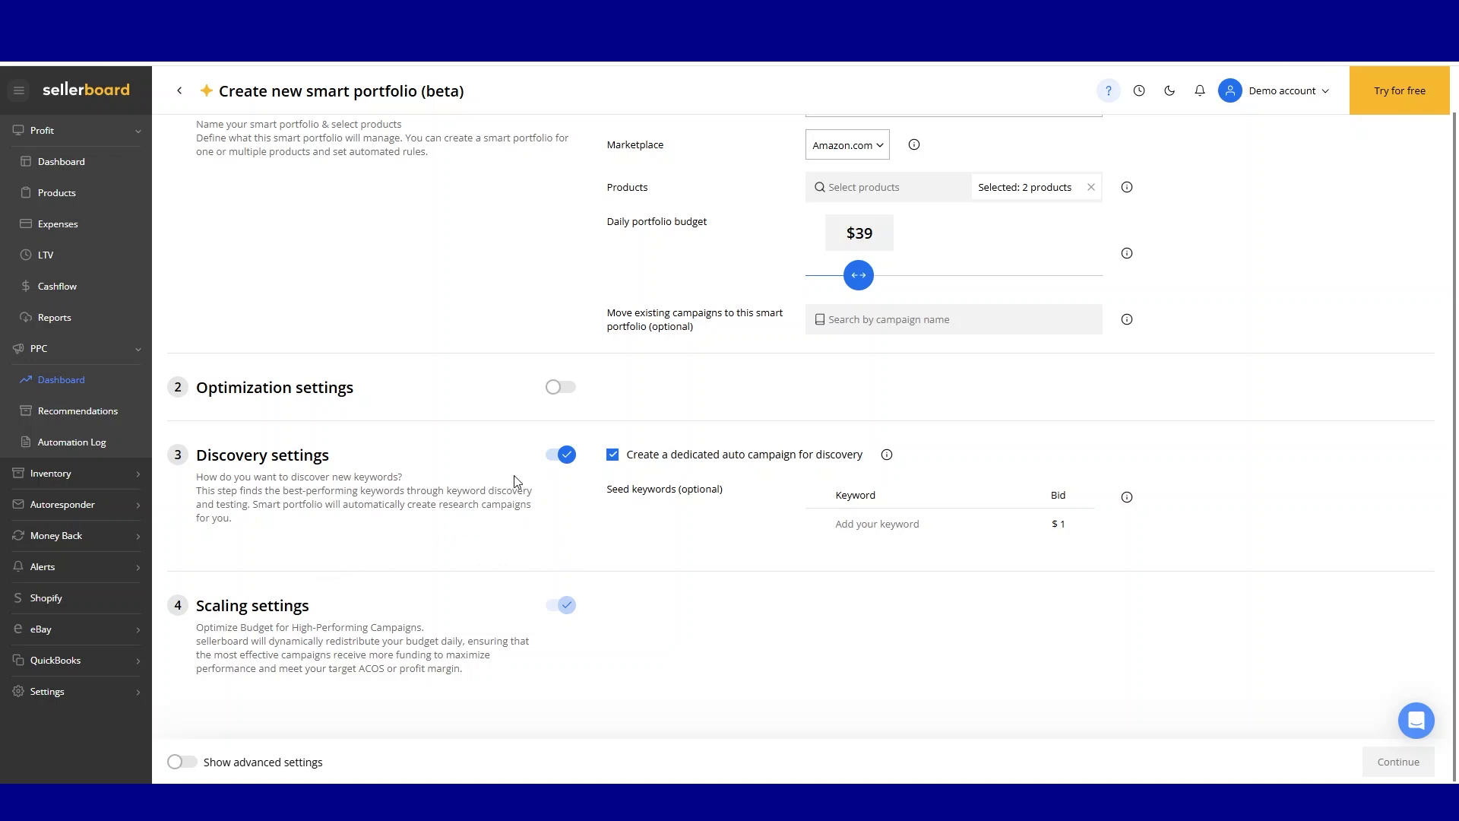
left_click(565, 391)
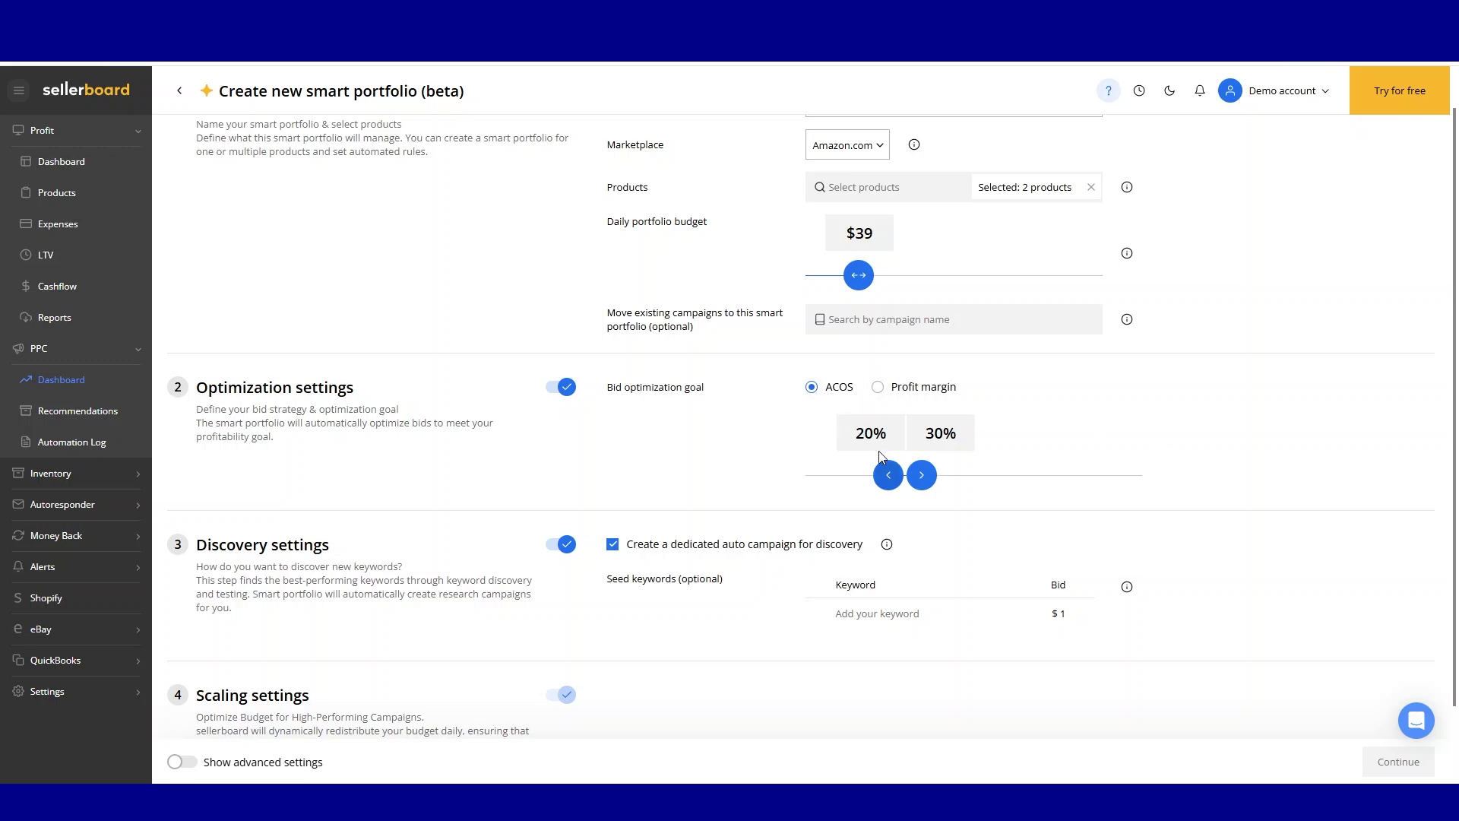
Step: Set the bid optimization range to 17%–24% and choose Profit margin as the optimization goal
mouse_move(886, 475)
left_mouse_down()
mouse_move(873, 476)
mouse_move(892, 486)
left_mouse_up()
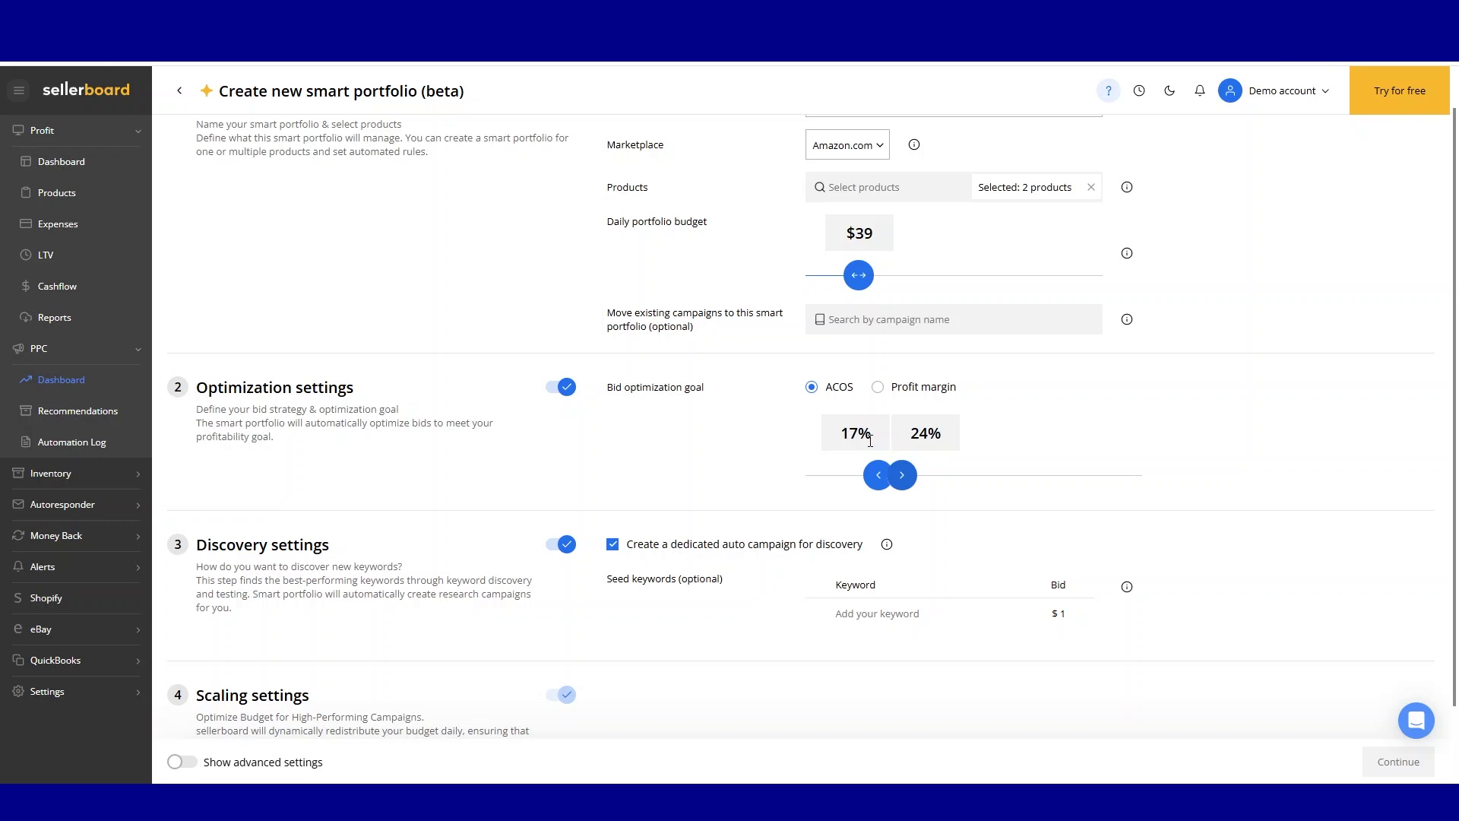
left_click(878, 389)
Step: Switch the Discovery settings off and back on
scroll(563, 460, "down", 1)
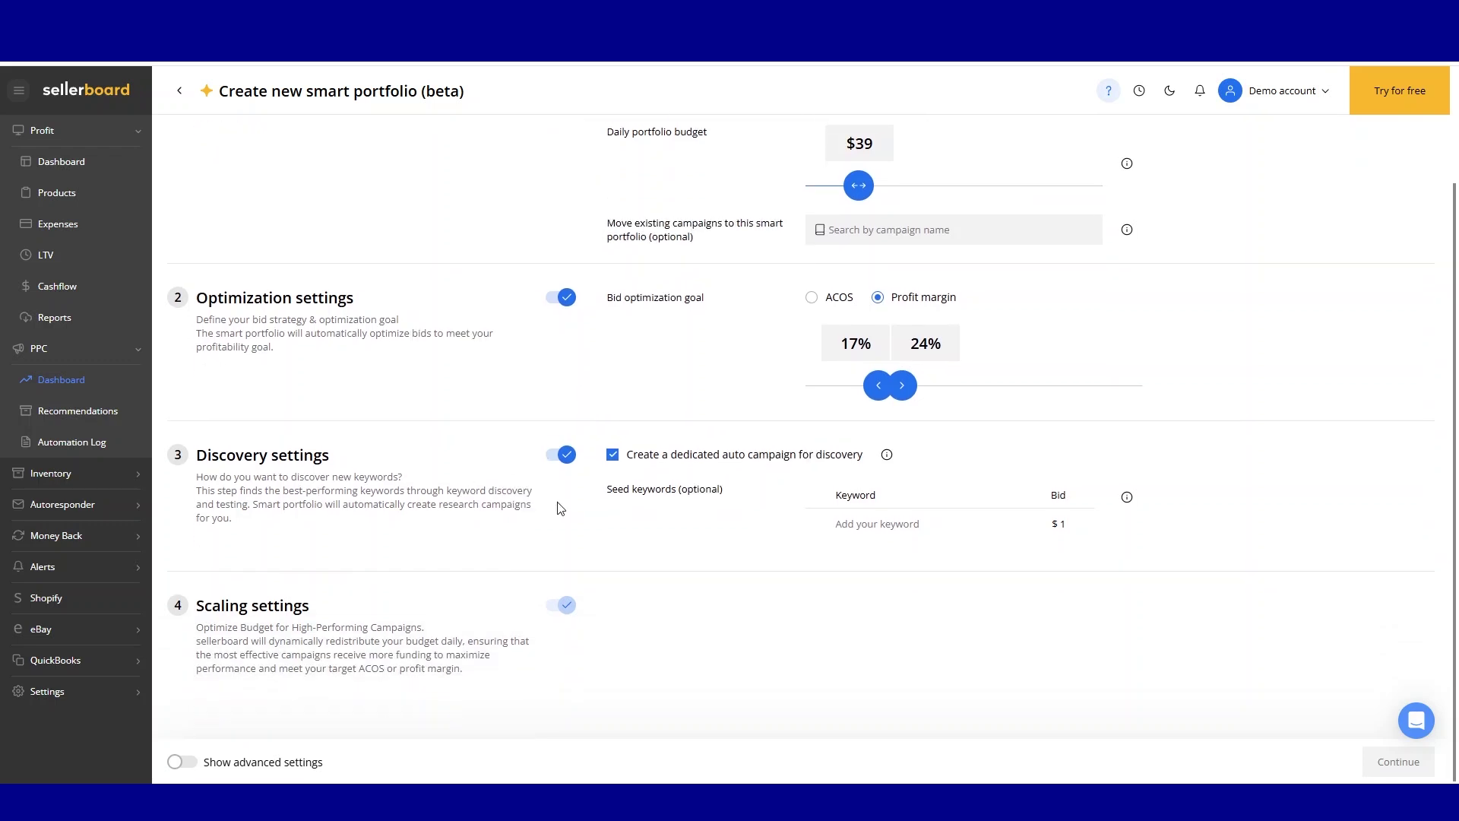
left_click(567, 454)
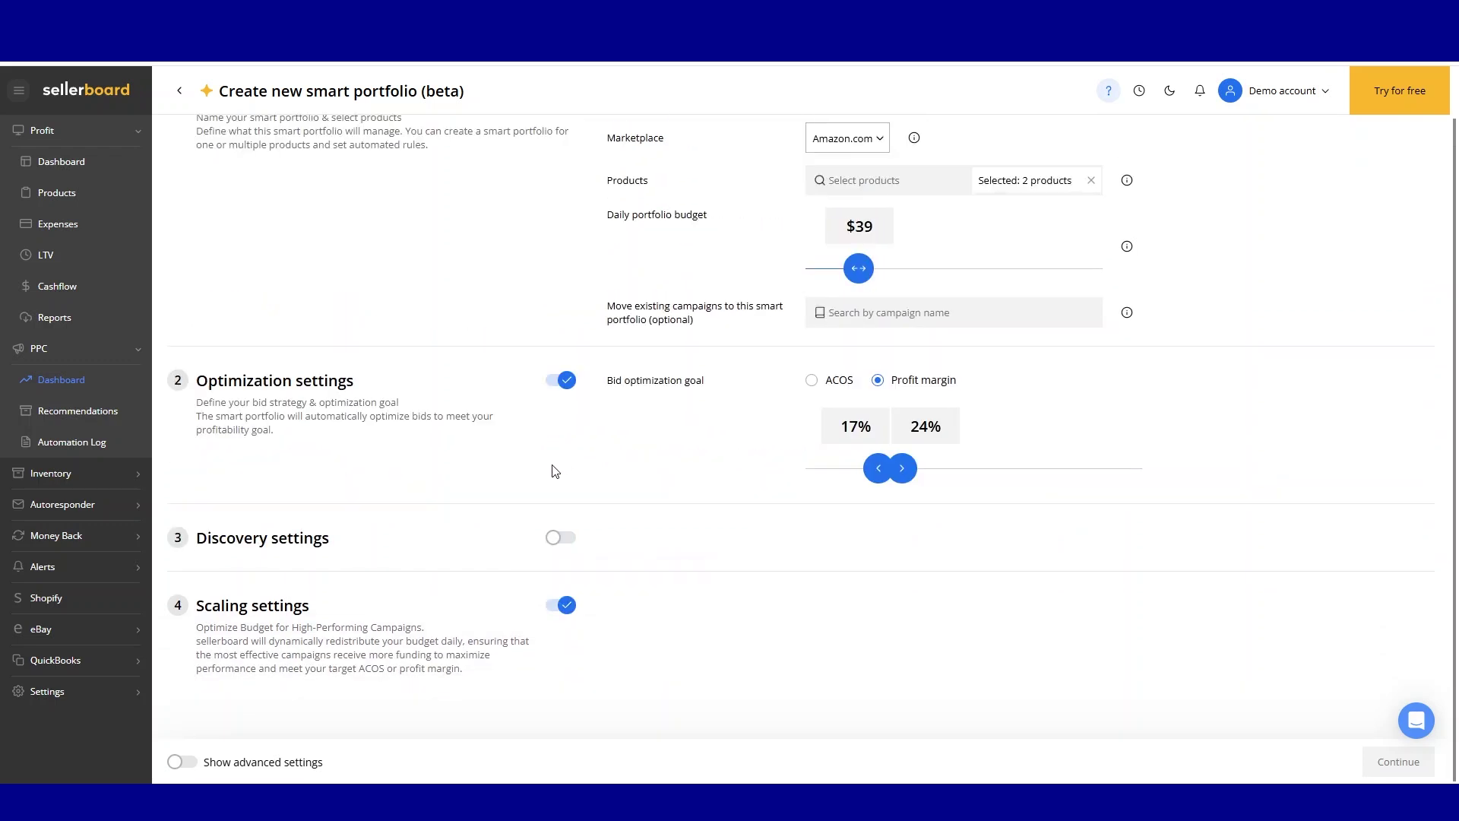
left_click(560, 537)
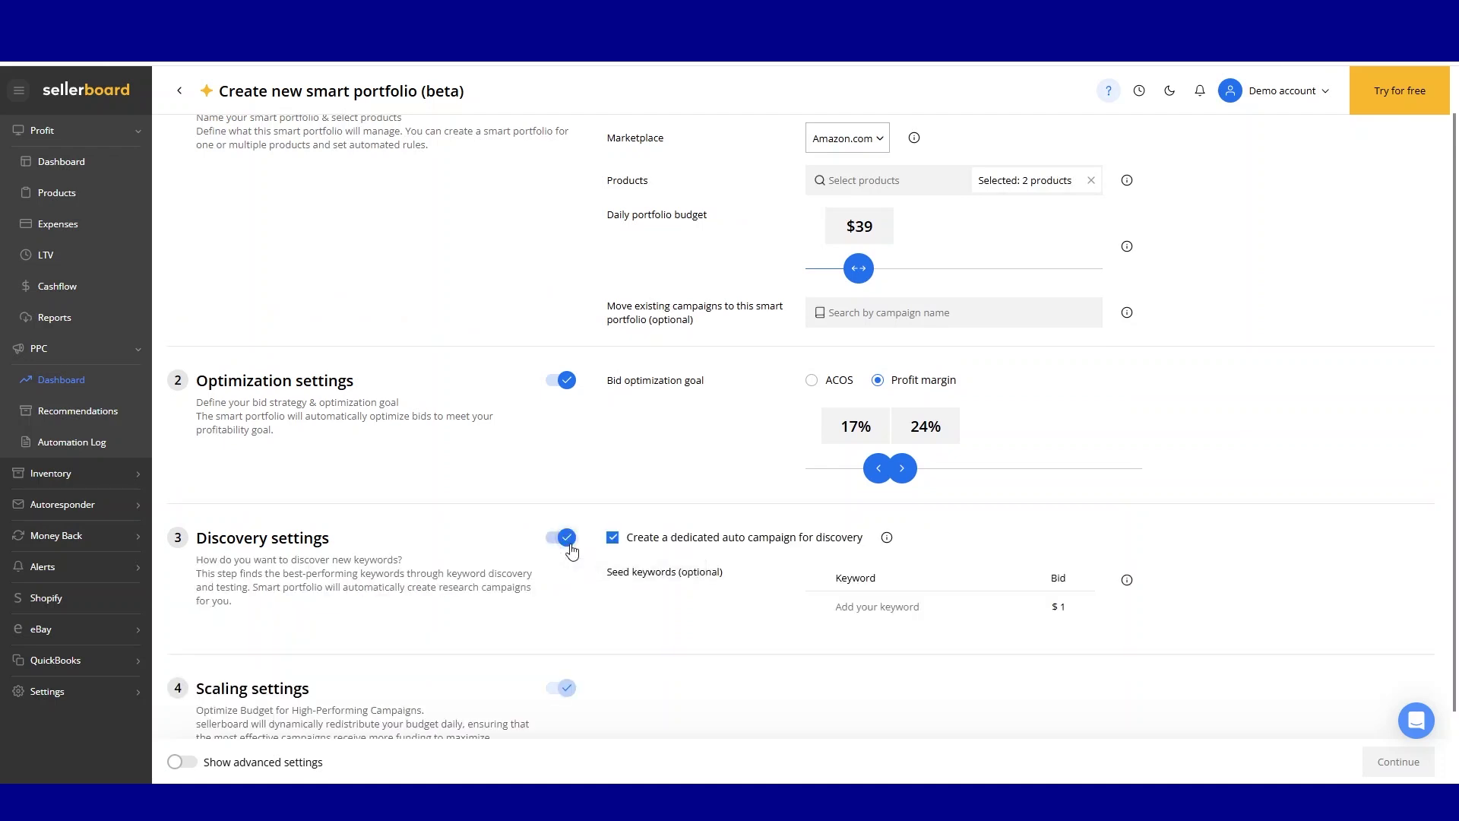
Step: Add "black box" as a seed keyword with a $1 bid in the Discovery settings
scroll(573, 549, "down", 1)
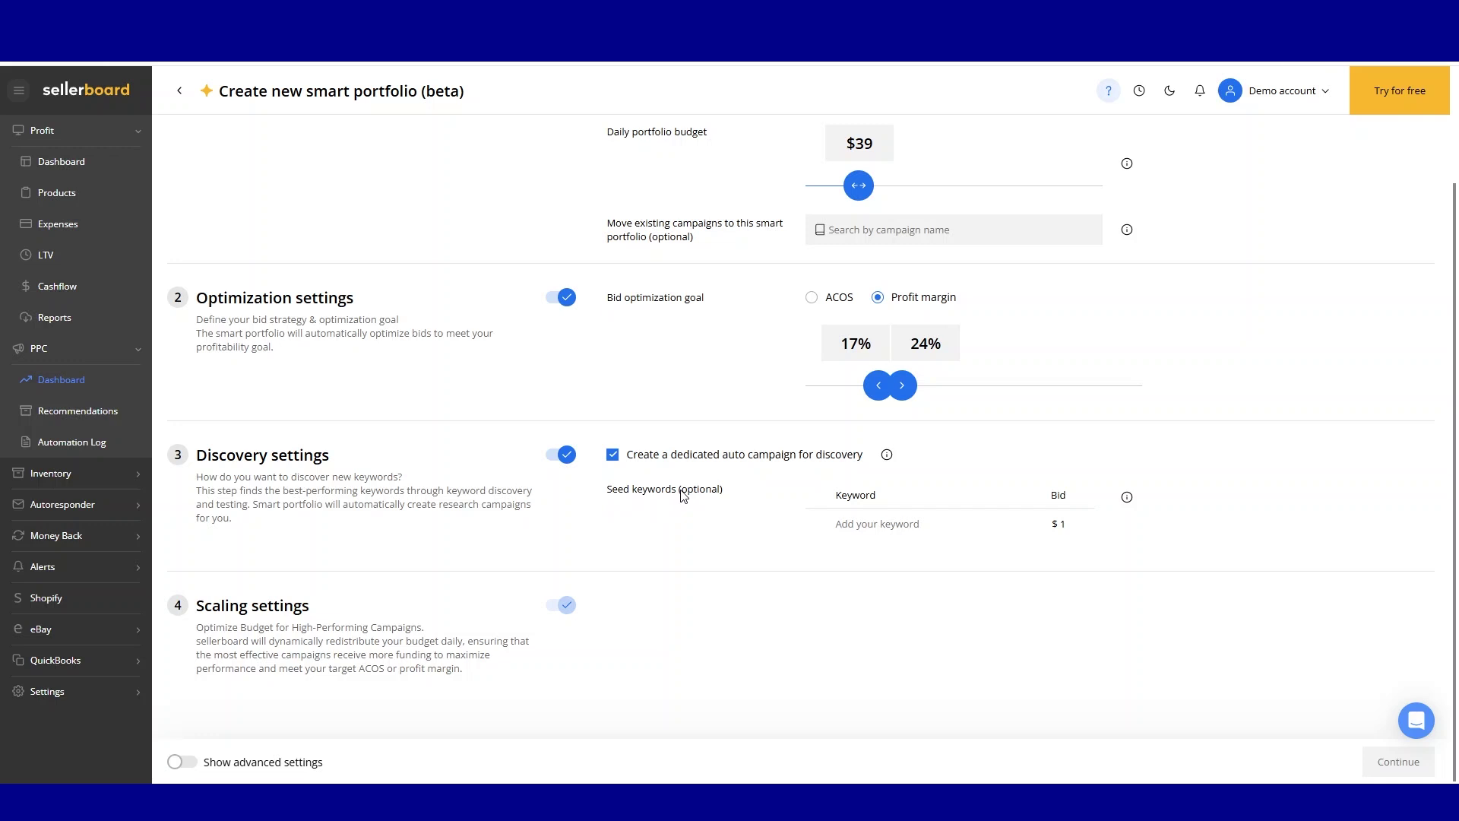
mouse_move(863, 523)
mouse_move(919, 523)
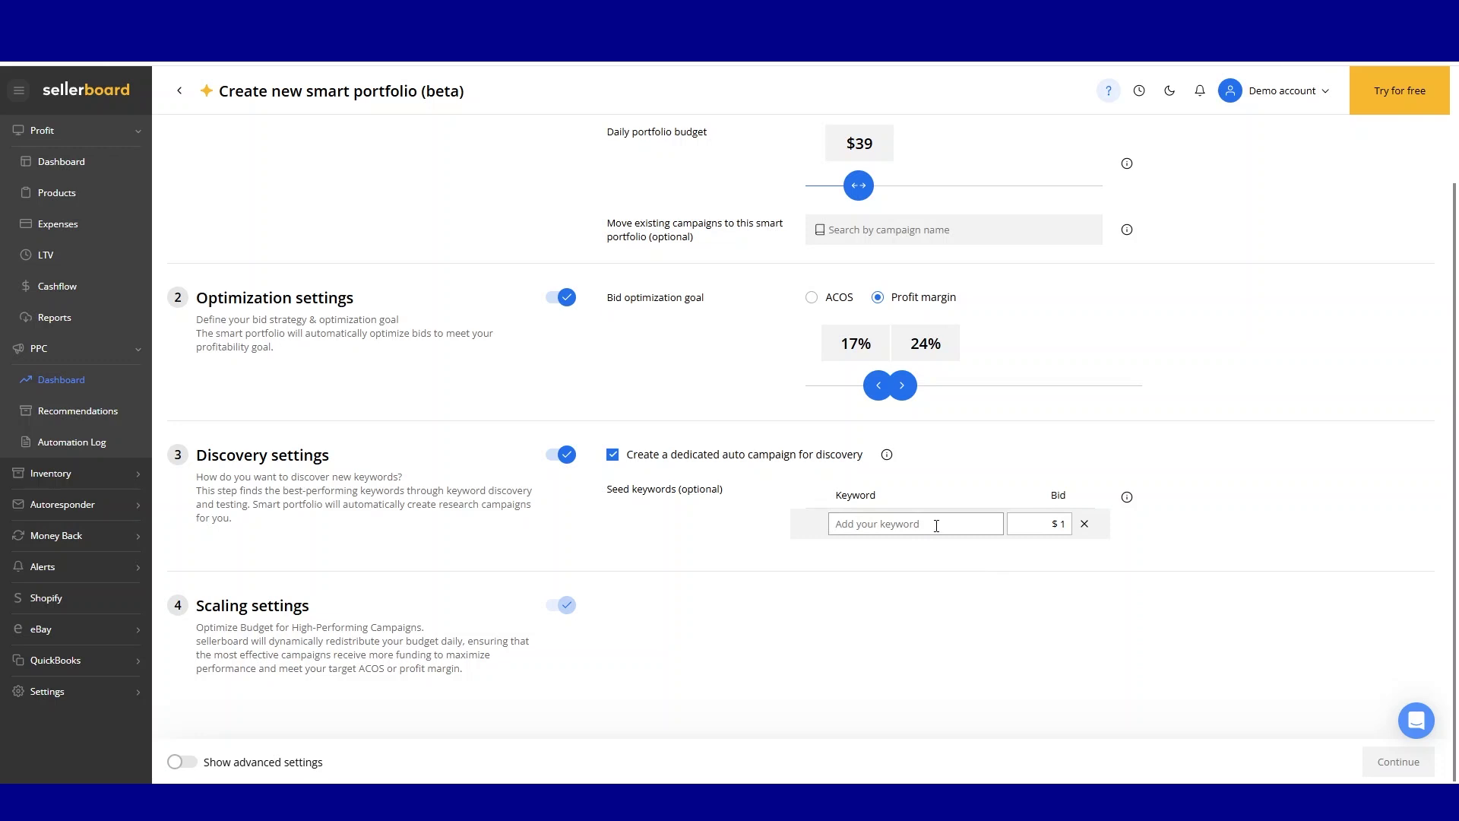
left_click(863, 523)
type("black box")
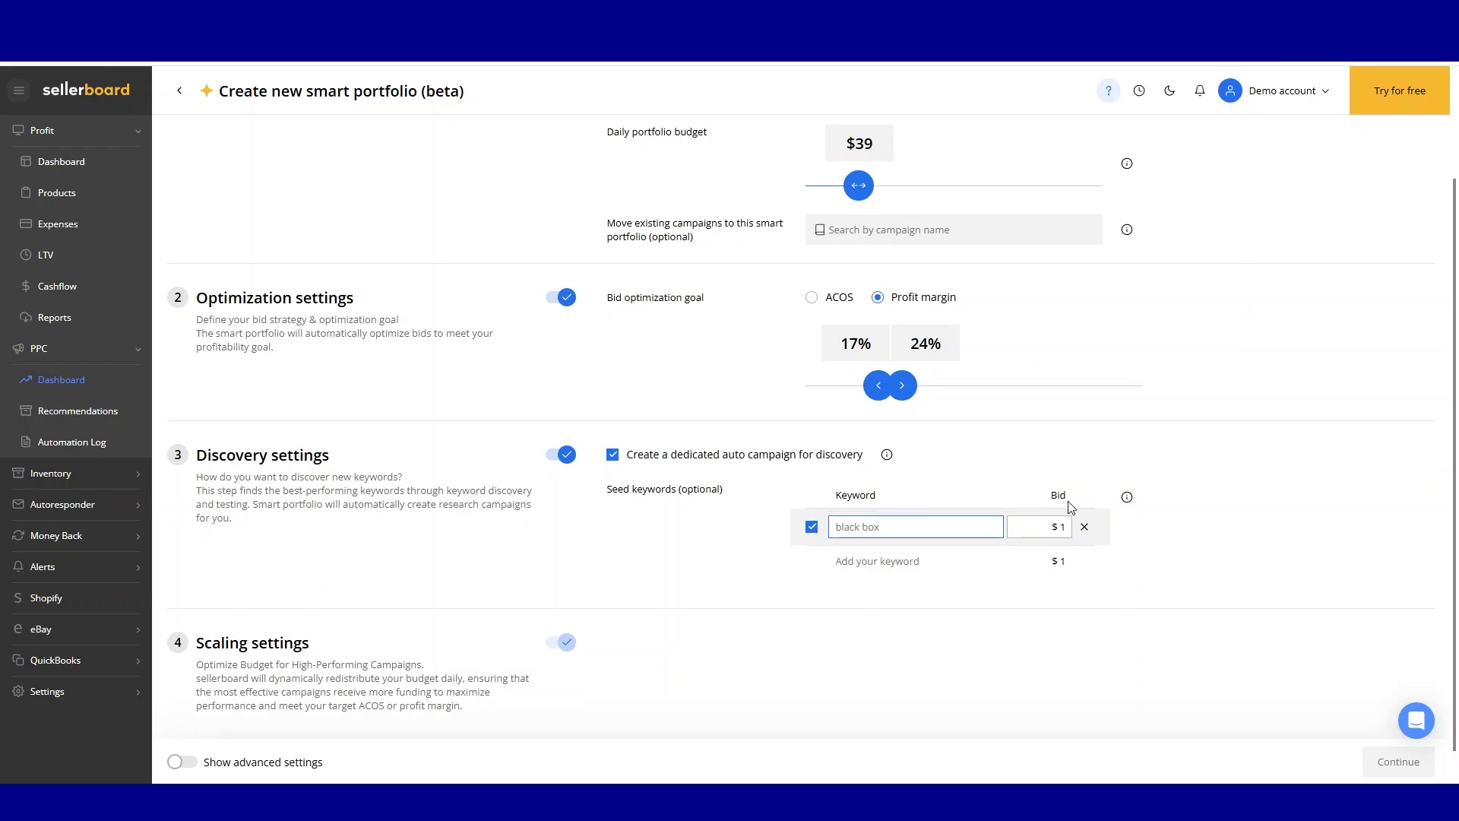
left_click(1052, 526)
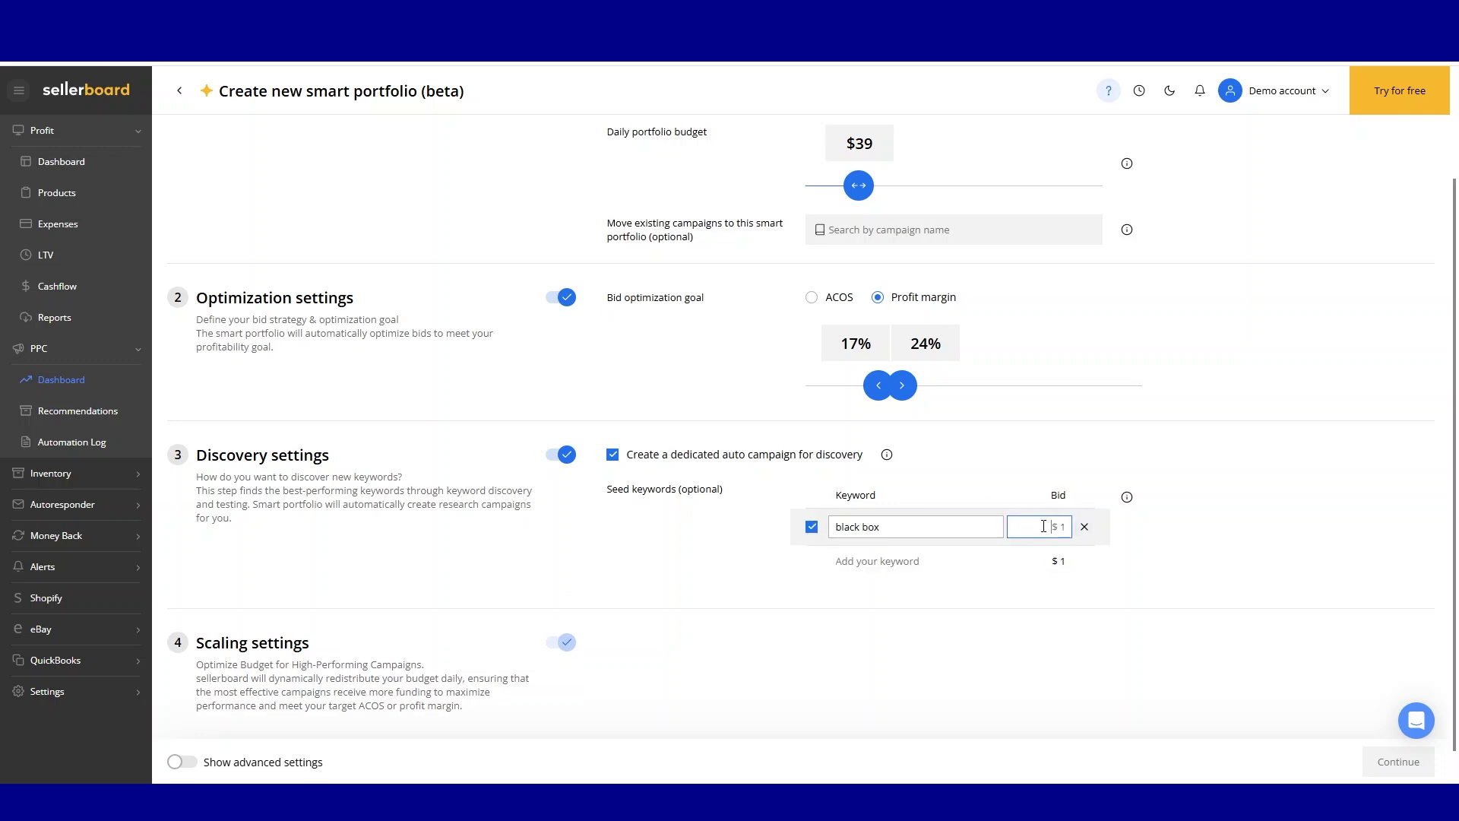
left_click(1218, 502)
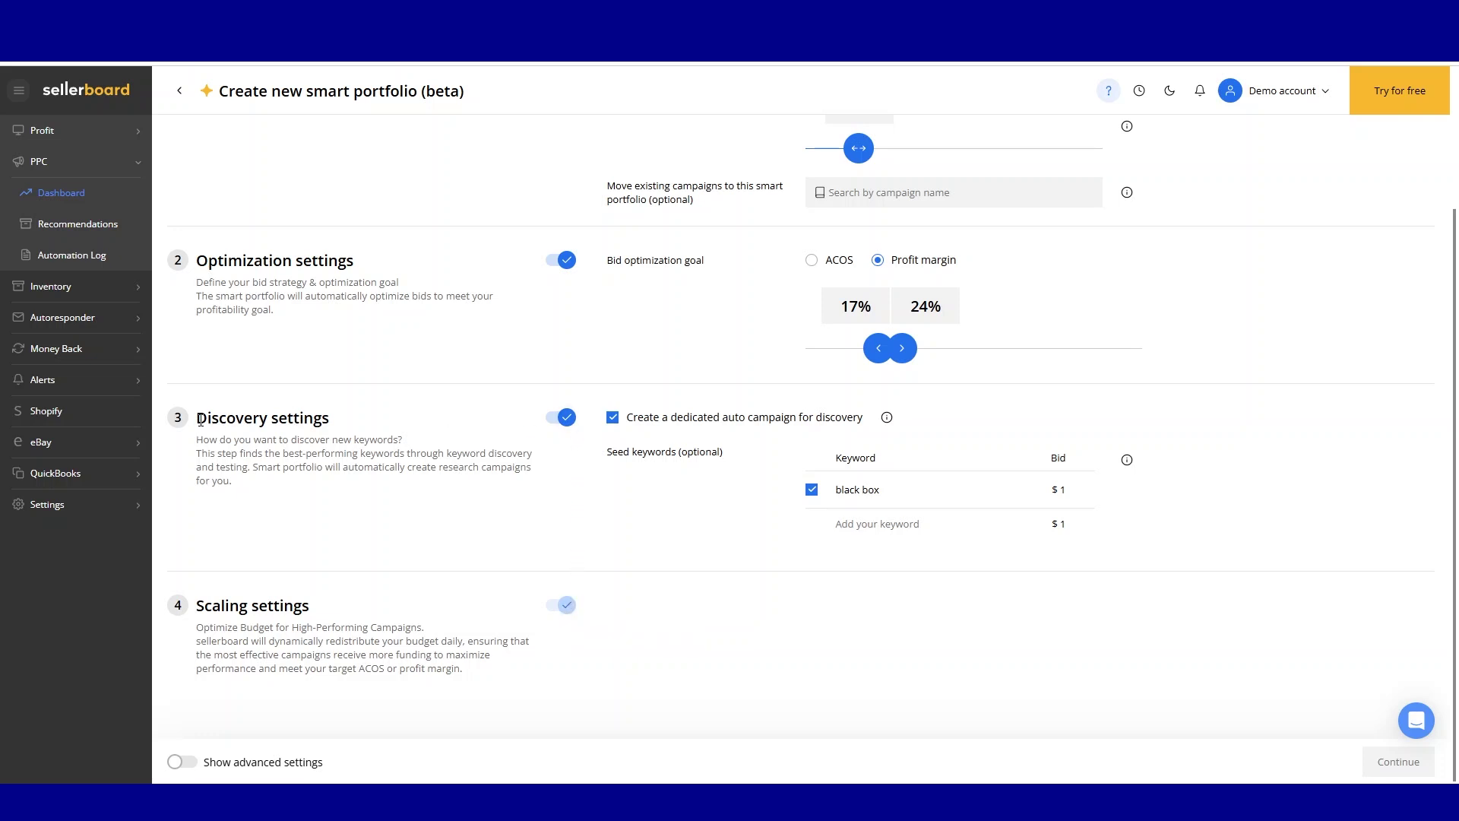
Step: Try the portfolio setup with the Discovery and Scaling settings off, and re-enable Discovery
left_click(563, 418)
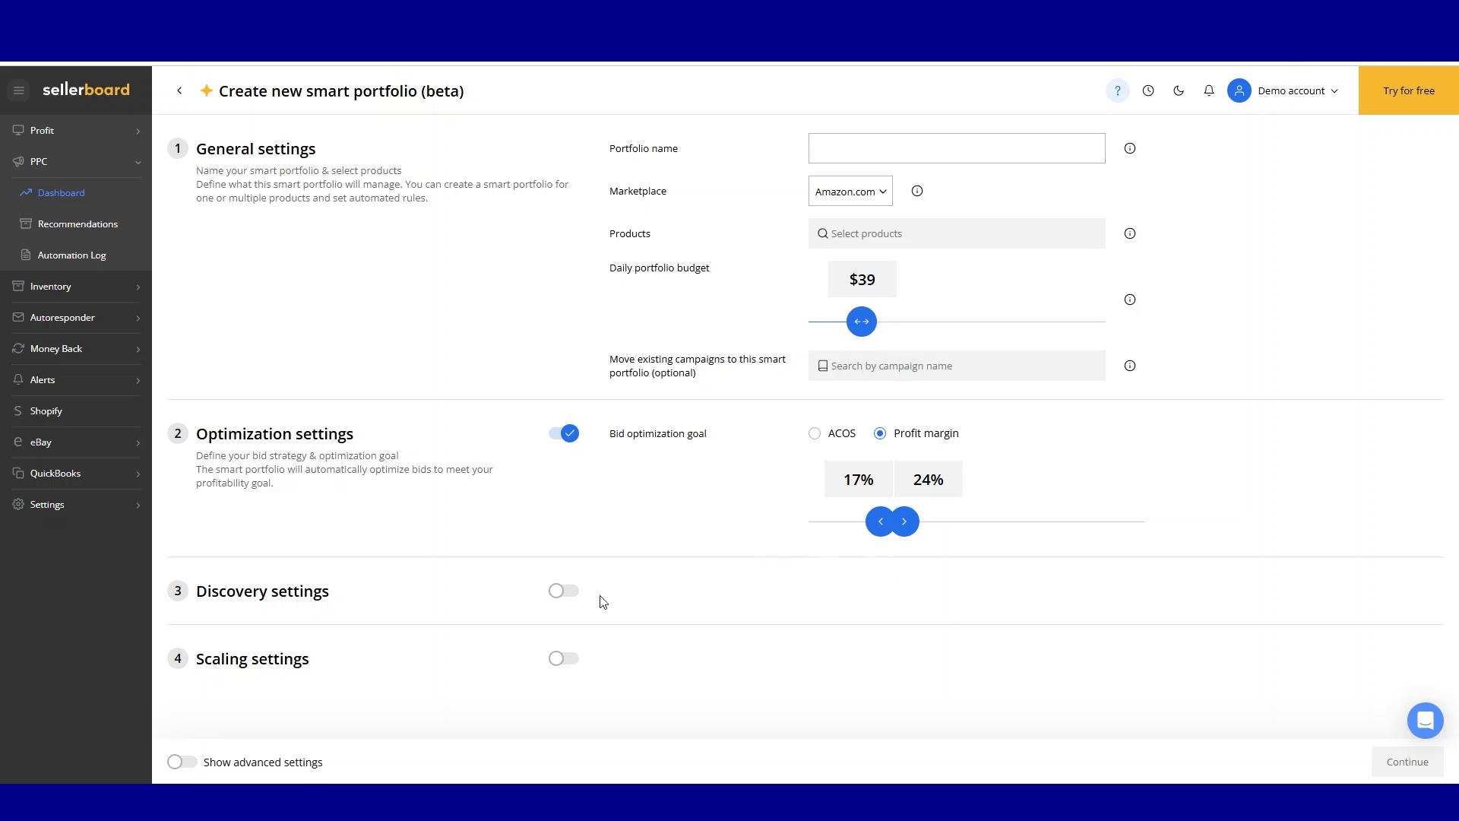
left_click(560, 591)
scroll(565, 640, "down", 2)
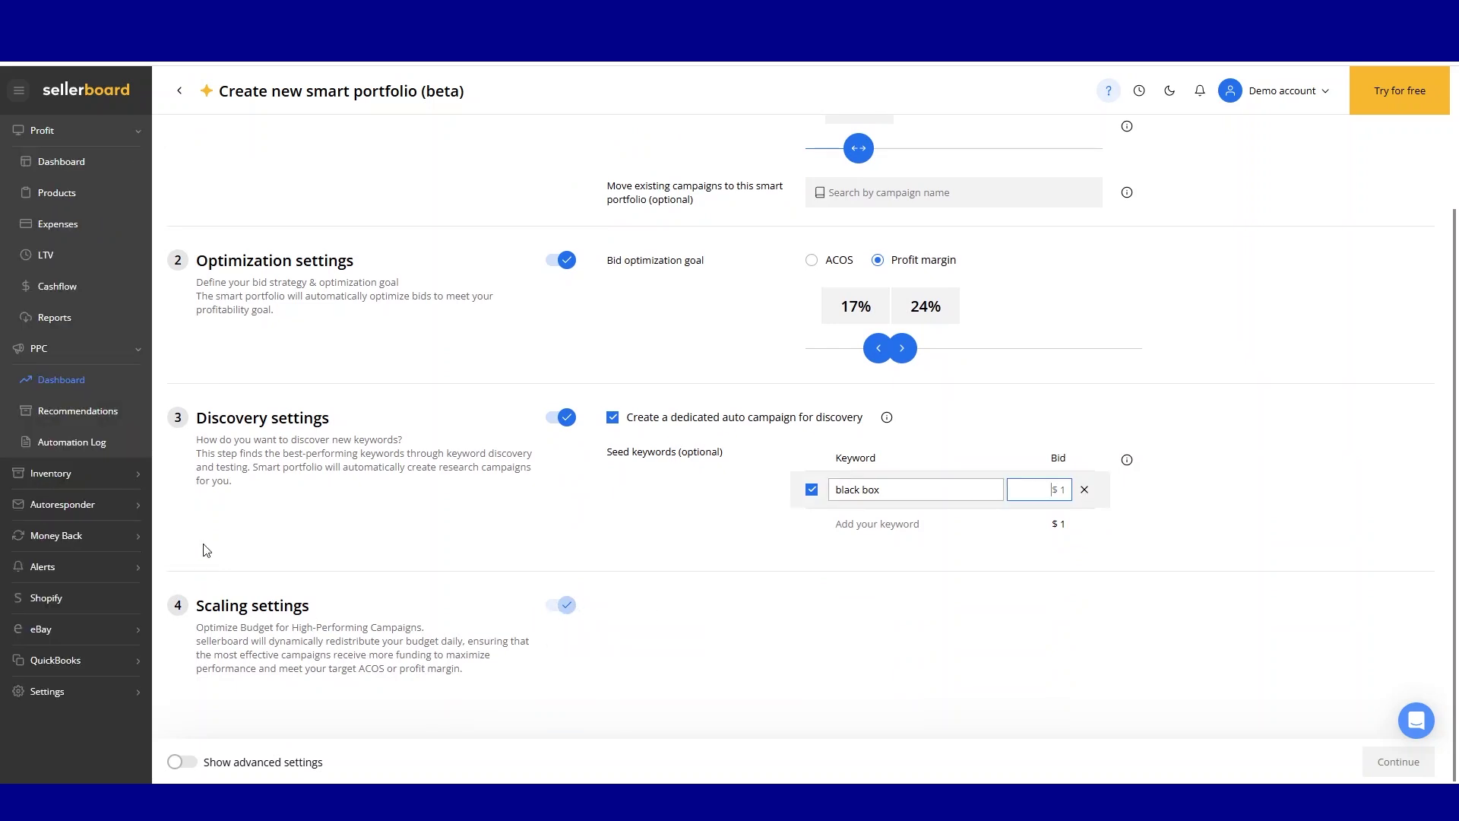
Step: Show the advanced settings for the new smart portfolio and review the added optimization and discovery options
scroll(228, 328, "up", 2)
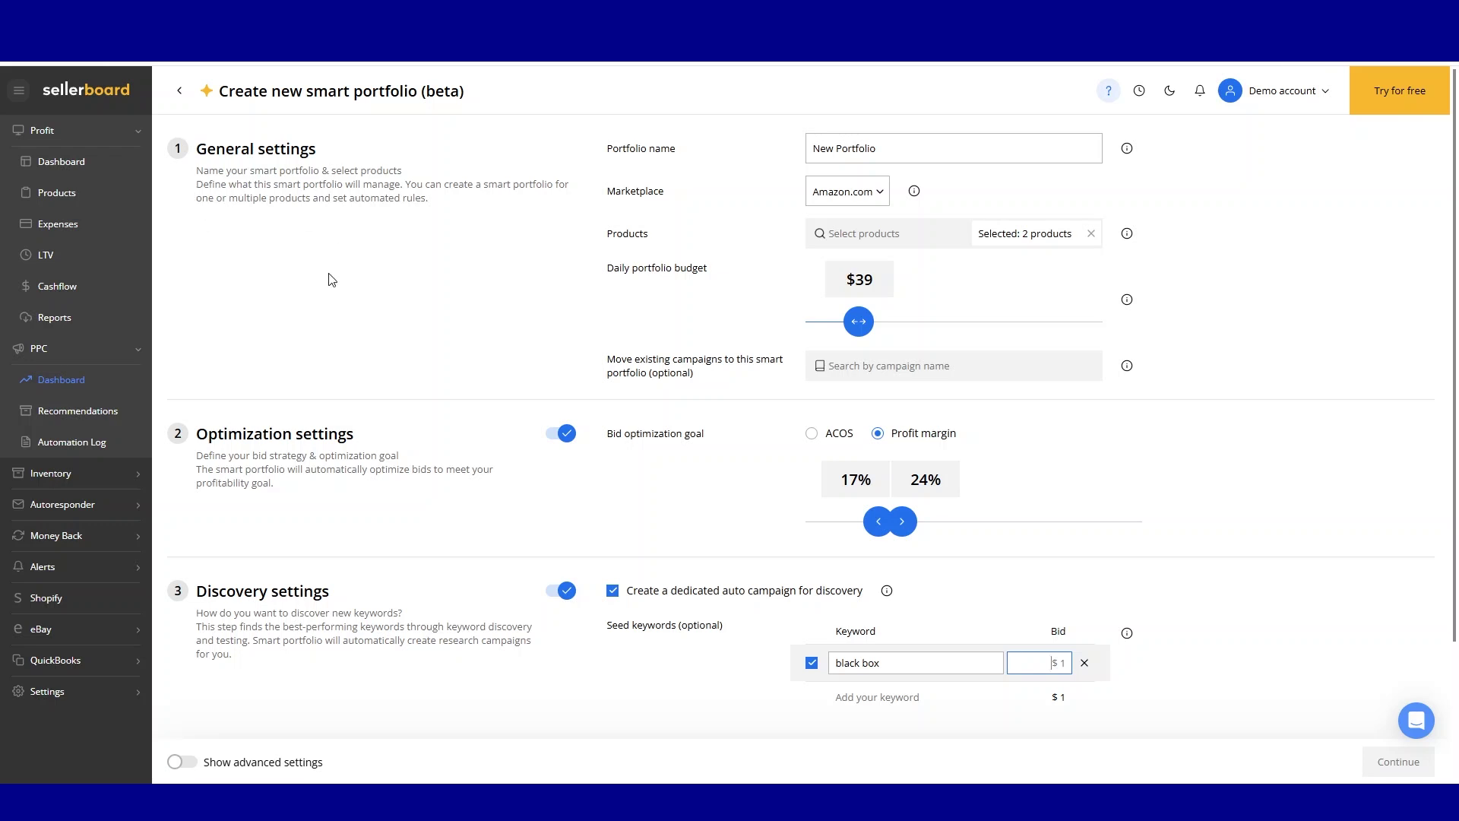
scroll(228, 440, "down", 2)
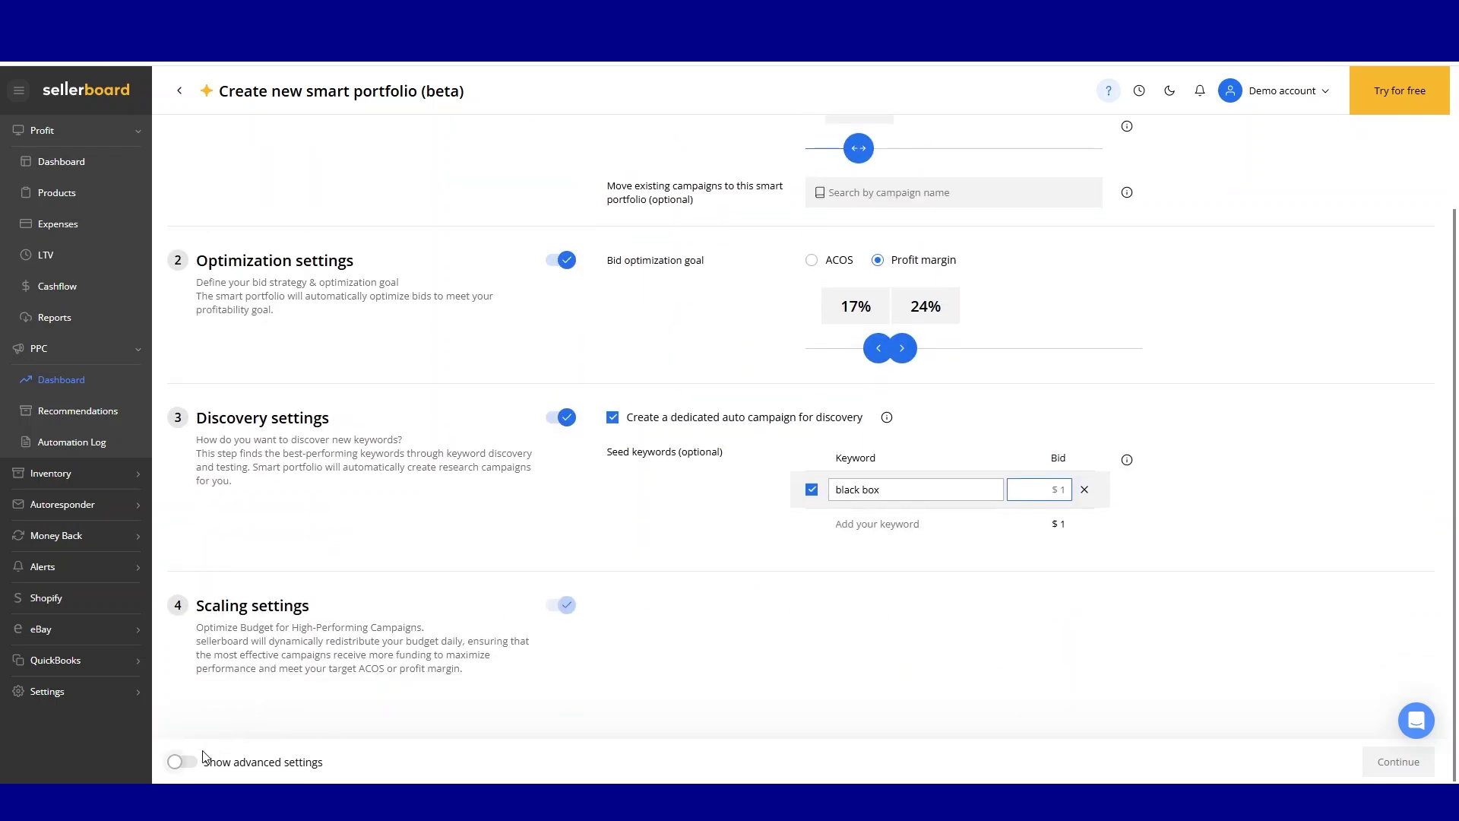
left_click(174, 762)
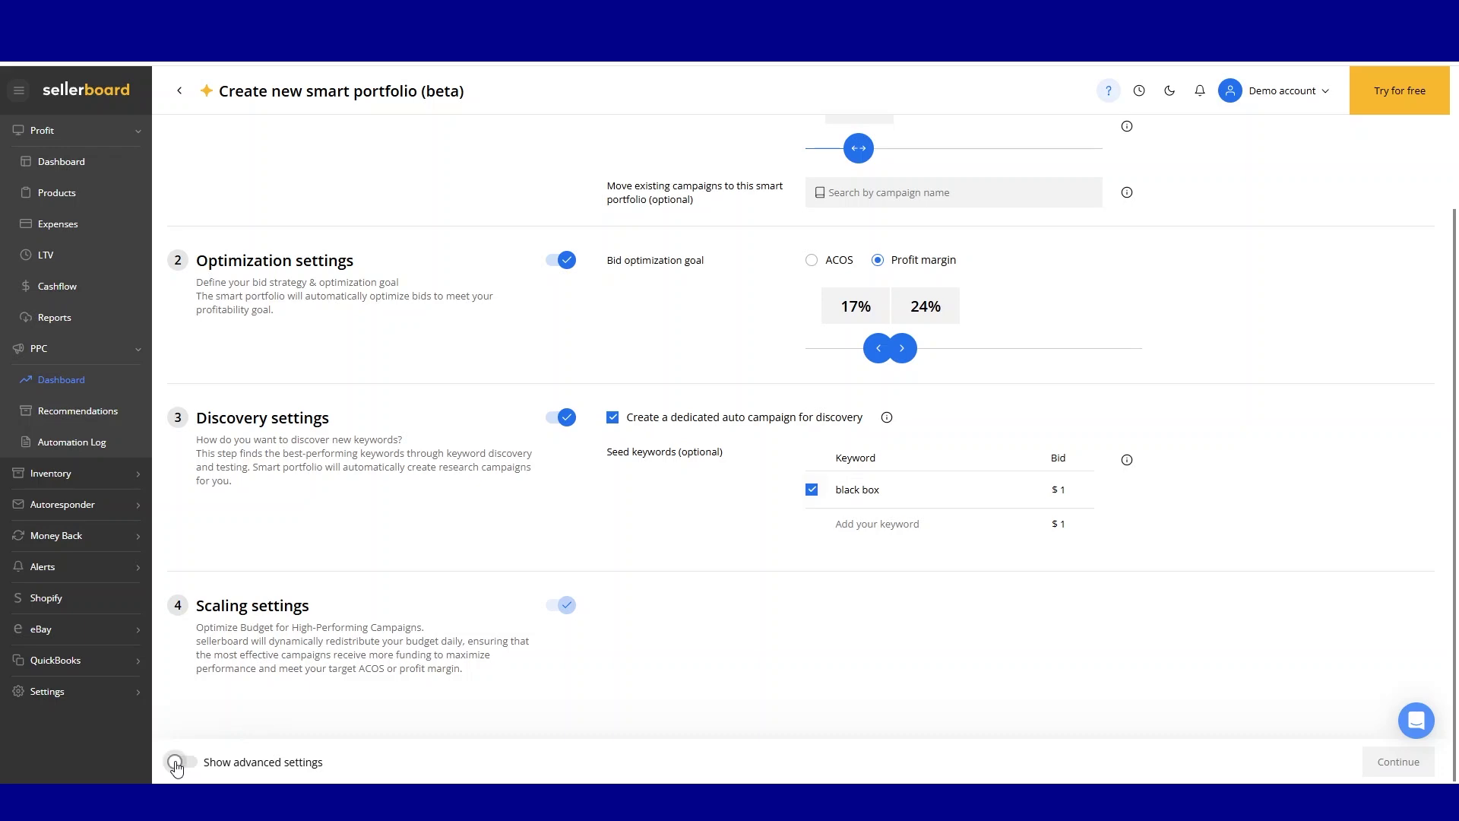
scroll(413, 505, "down", 3)
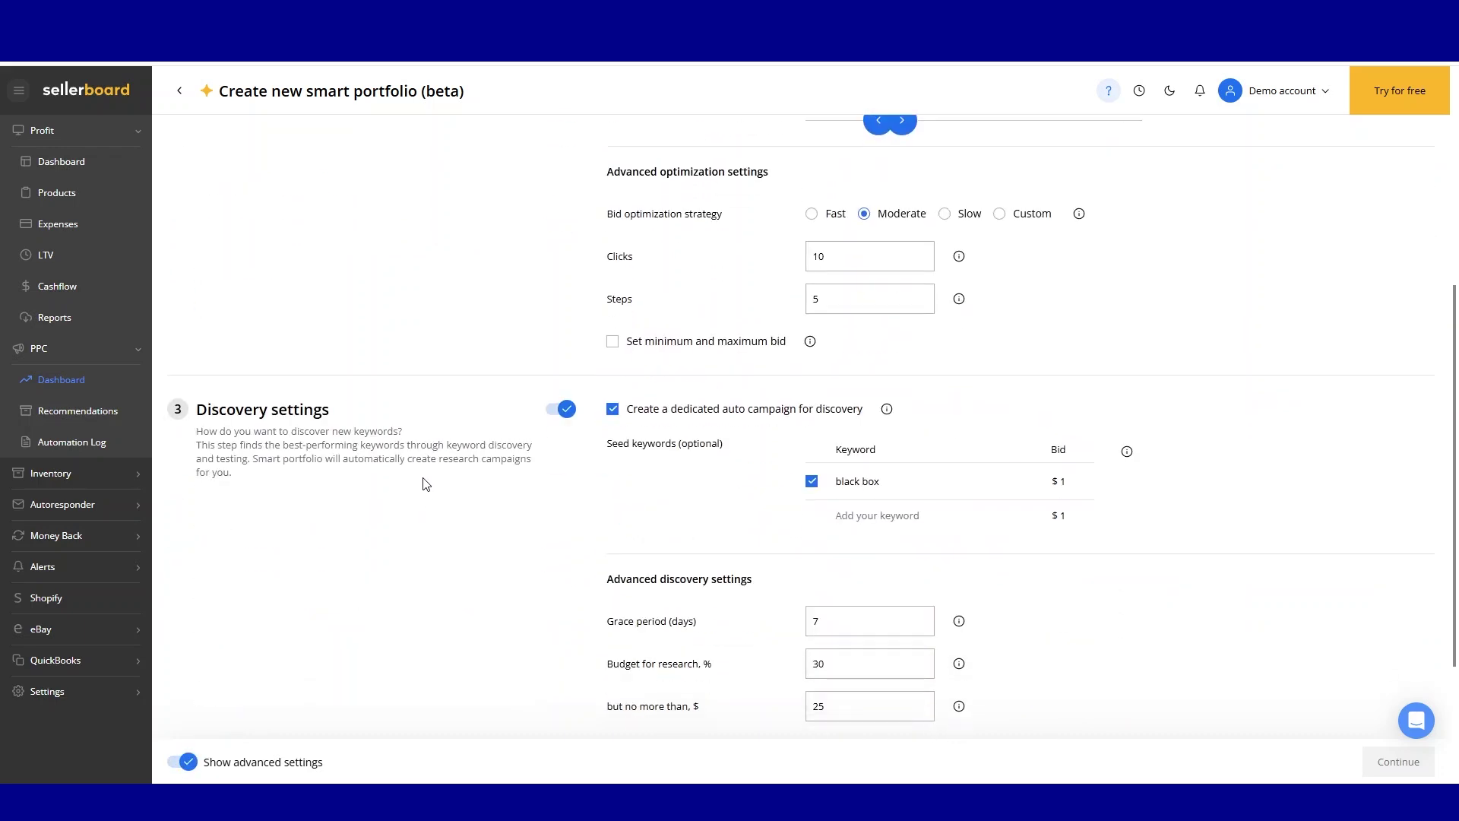
scroll(493, 482, "down", 3)
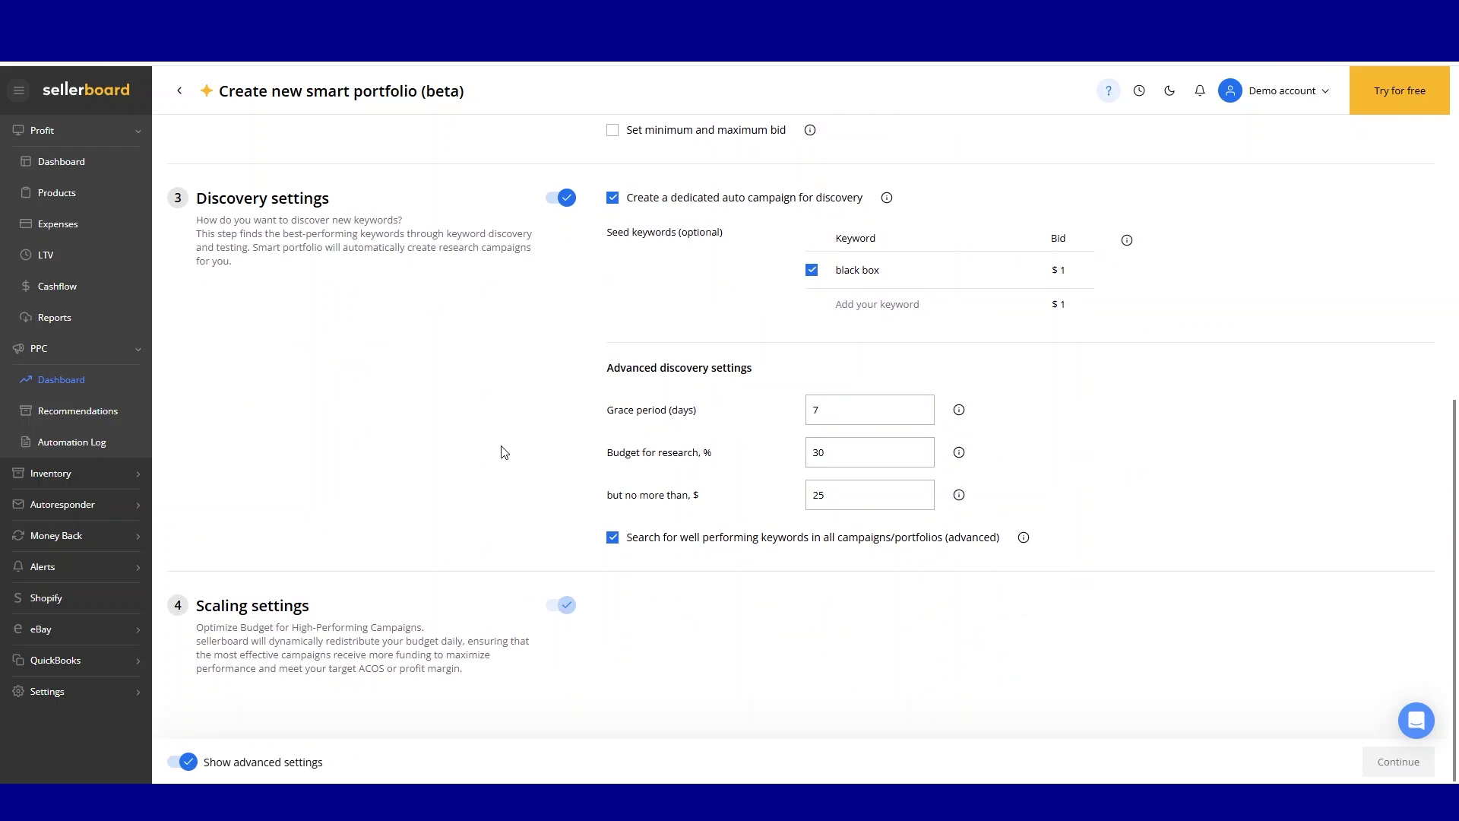
Step: Switch the minimum and maximum bid option on and back off in the advanced optimization settings
scroll(504, 452, "up", 6)
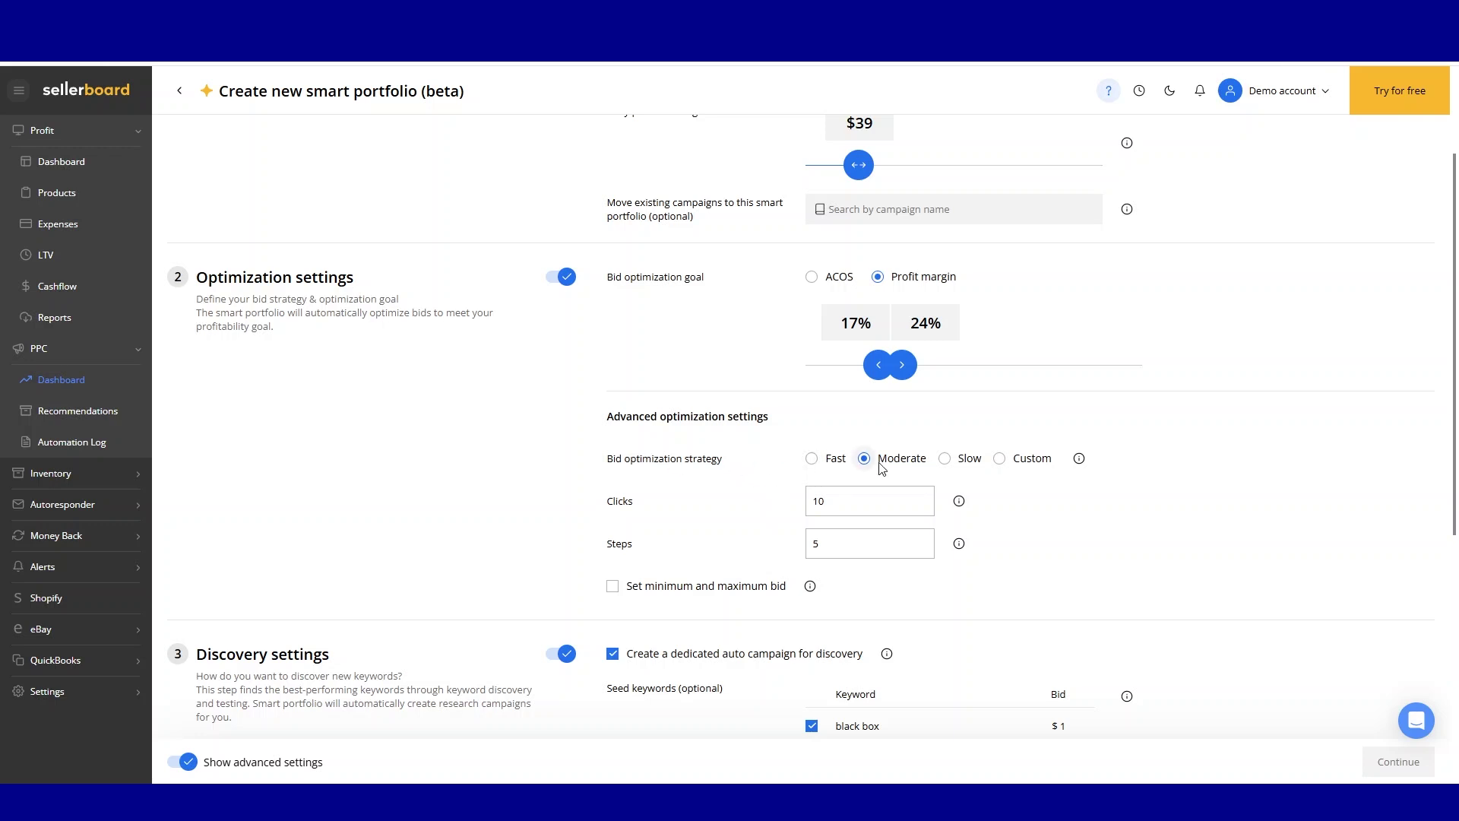
mouse_move(957, 504)
left_click(743, 586)
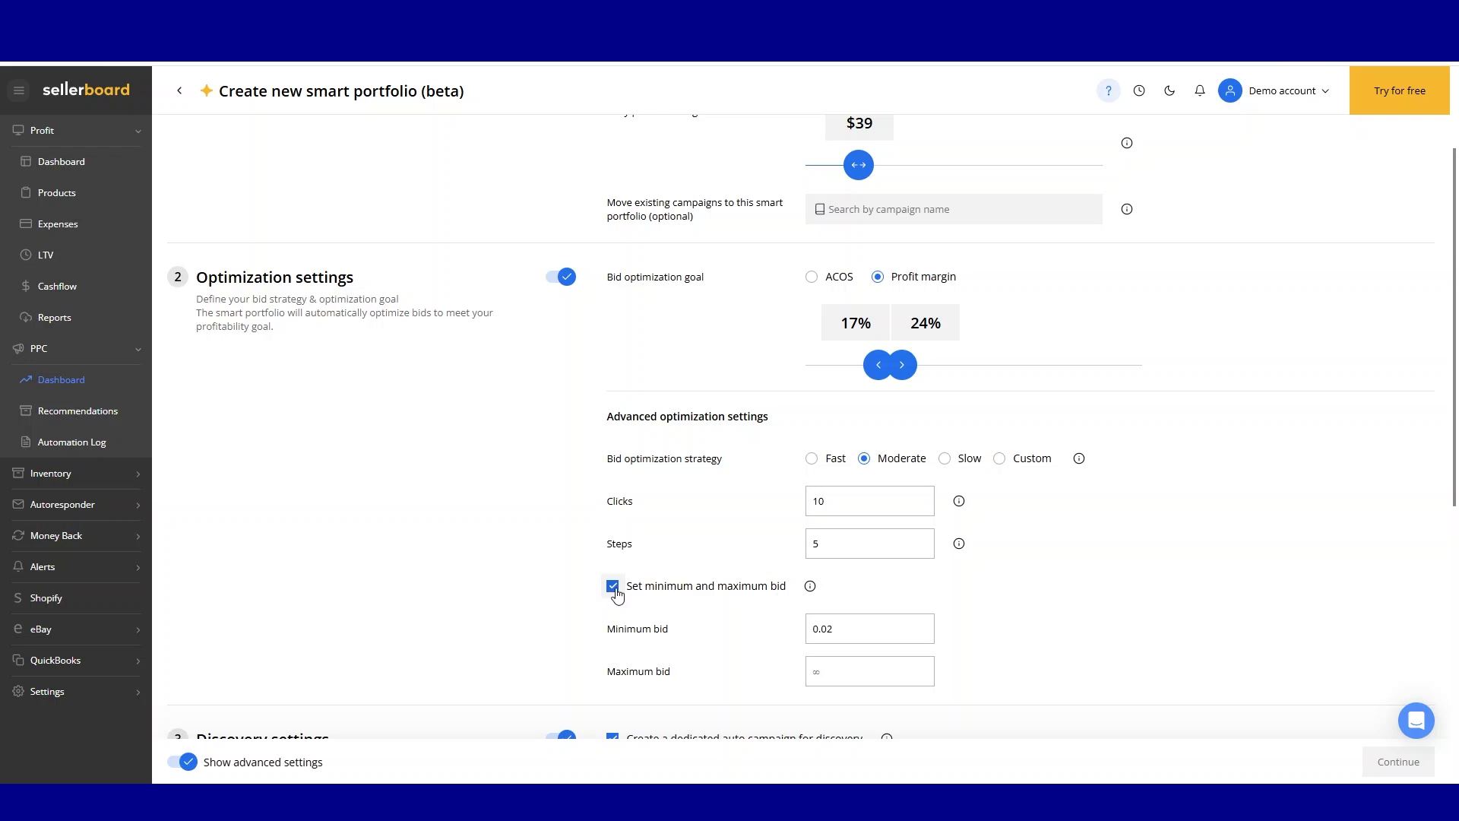
left_click(612, 586)
Step: Examine the advanced optimization and discovery settings, including grace period, research budget and the search for well performing keywords across all campaigns
scroll(517, 501, "down", 3)
scroll(508, 480, "down", 2)
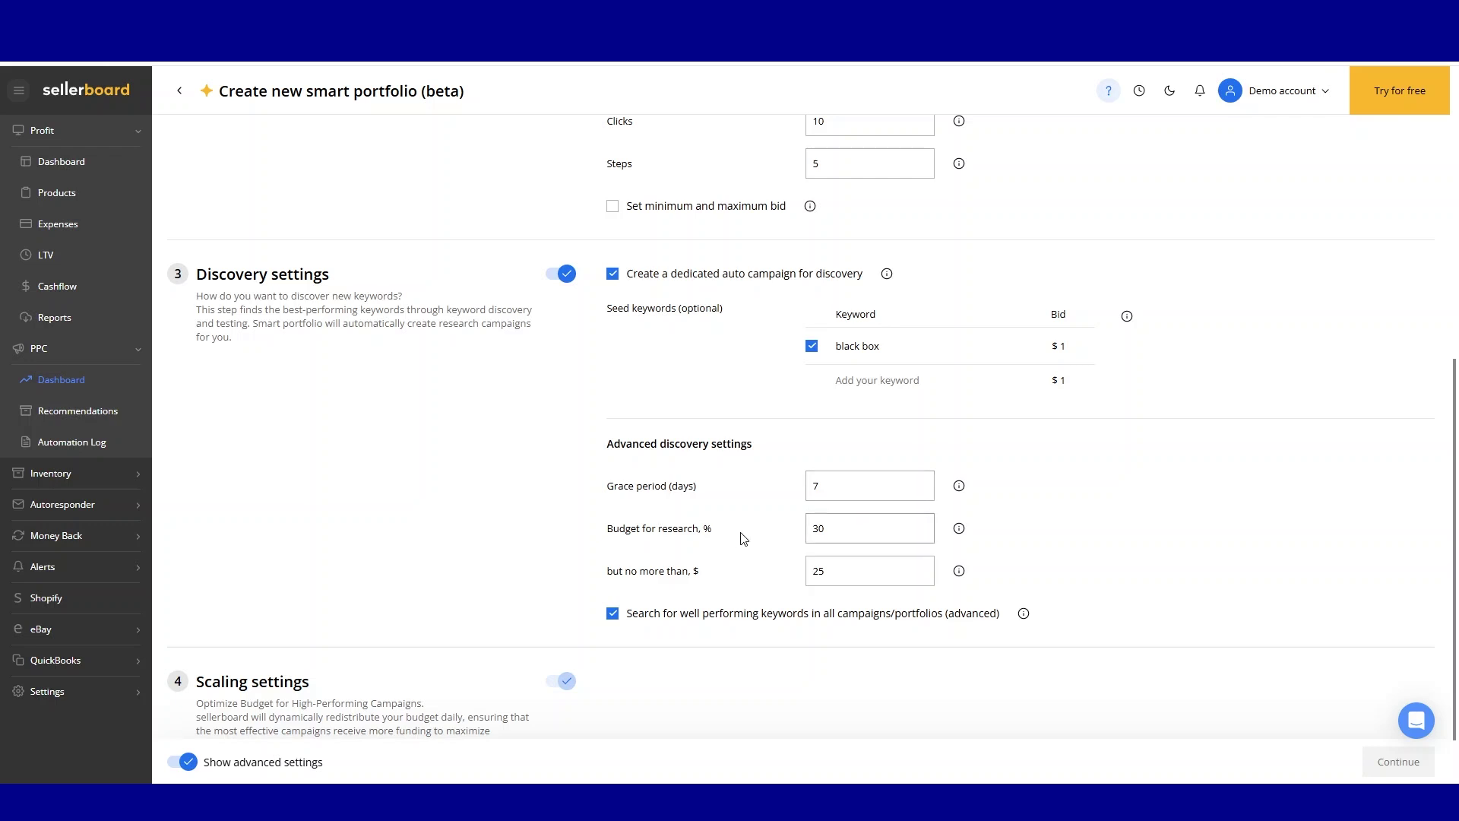
scroll(722, 535, "up", 3)
scroll(721, 542, "up", 3)
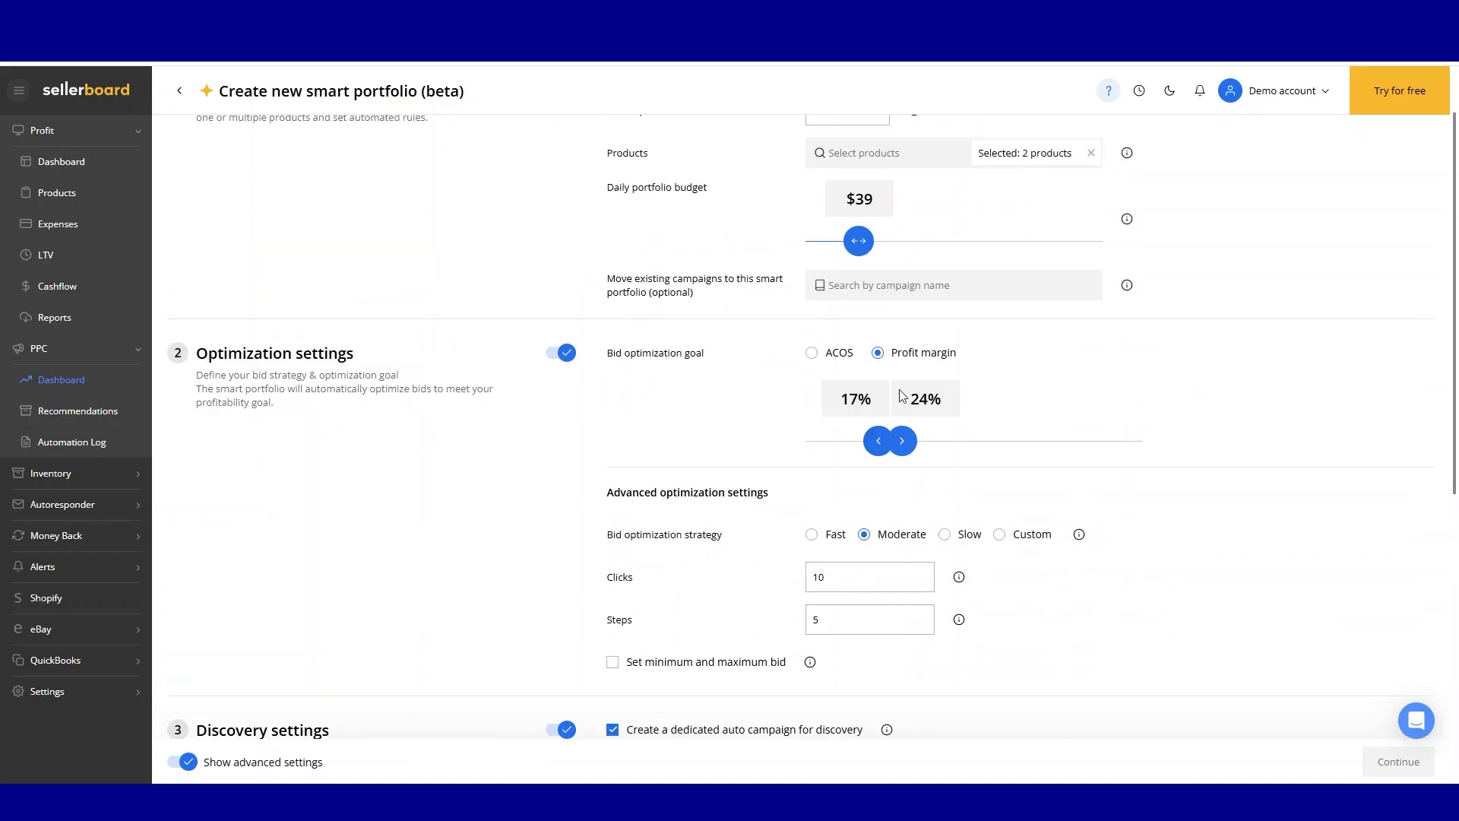
scroll(813, 490, "down", 6)
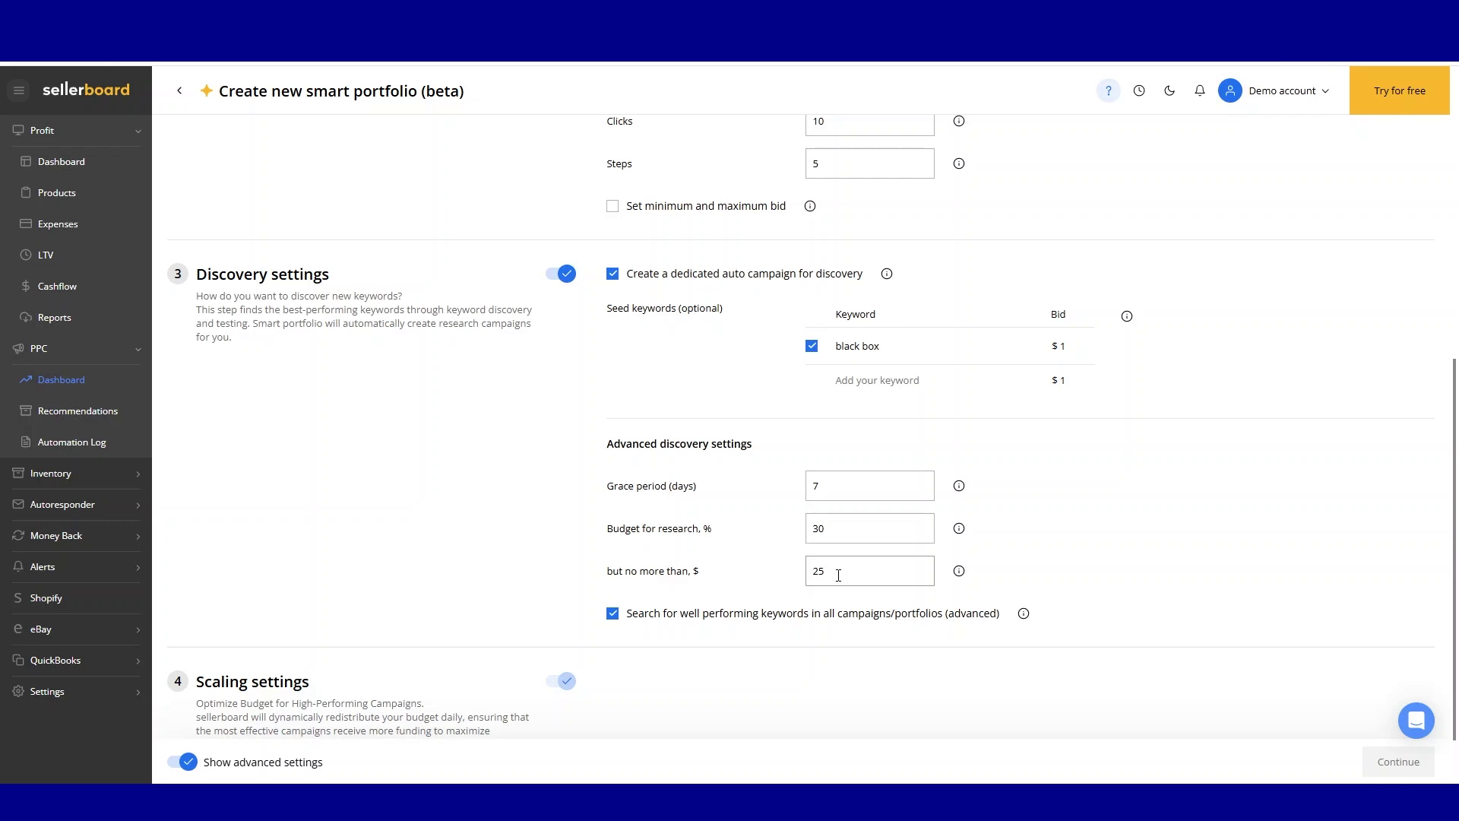
scroll(838, 575, "down", 1)
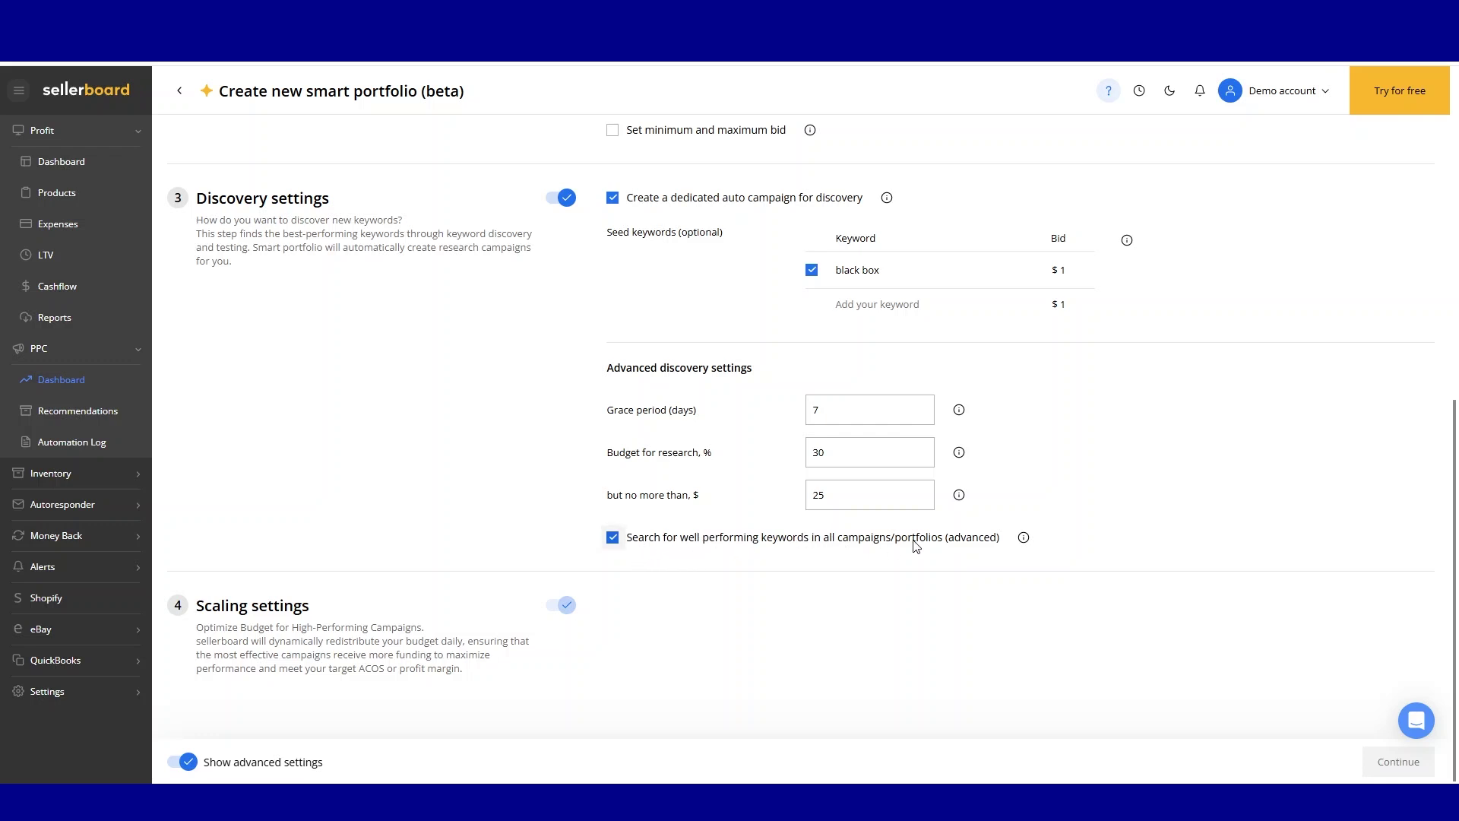
mouse_move(1028, 543)
scroll(1125, 560, "up", 7)
scroll(1127, 566, "up", 1)
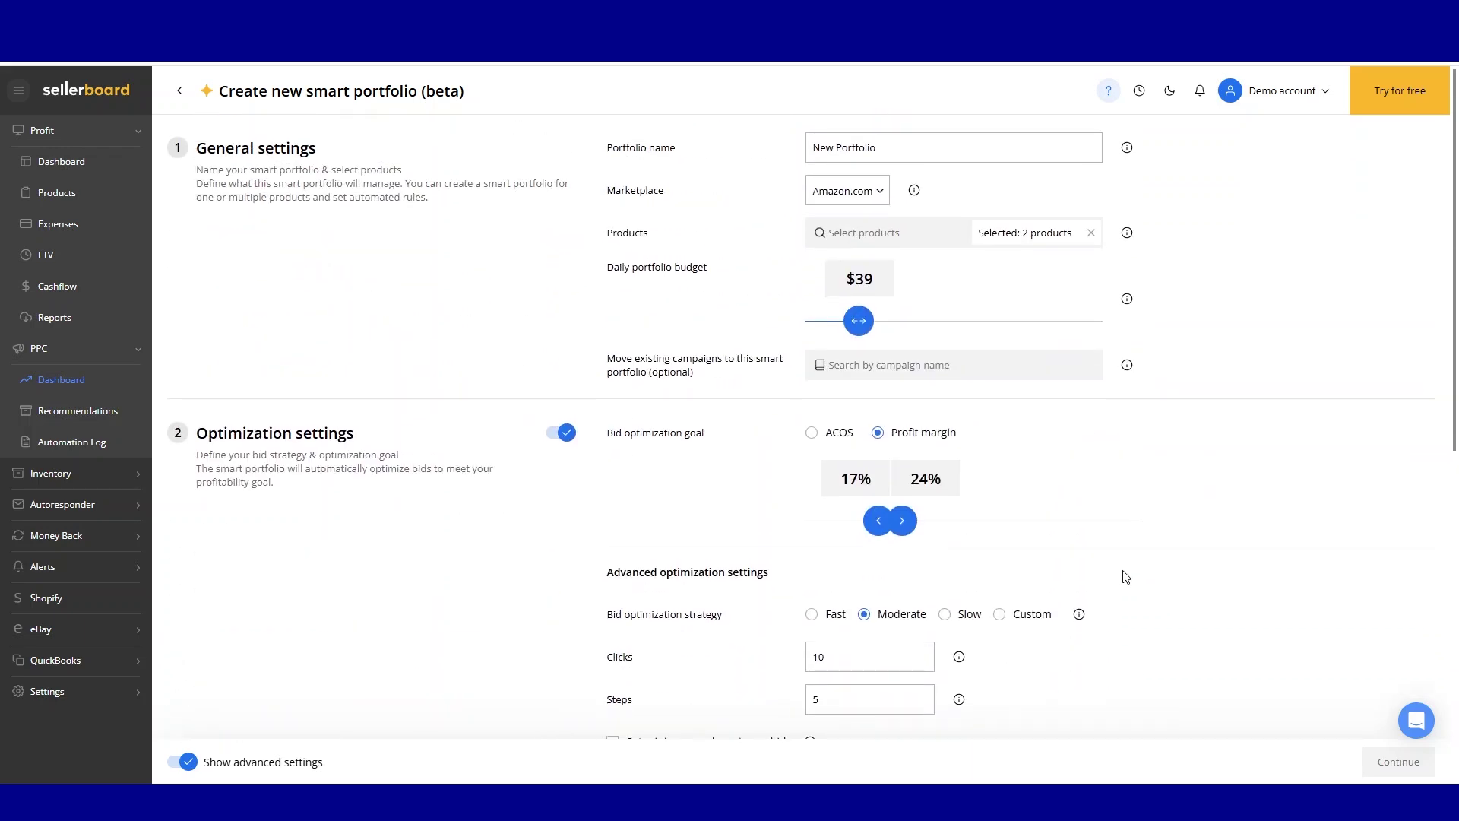
scroll(1123, 575, "down", 8)
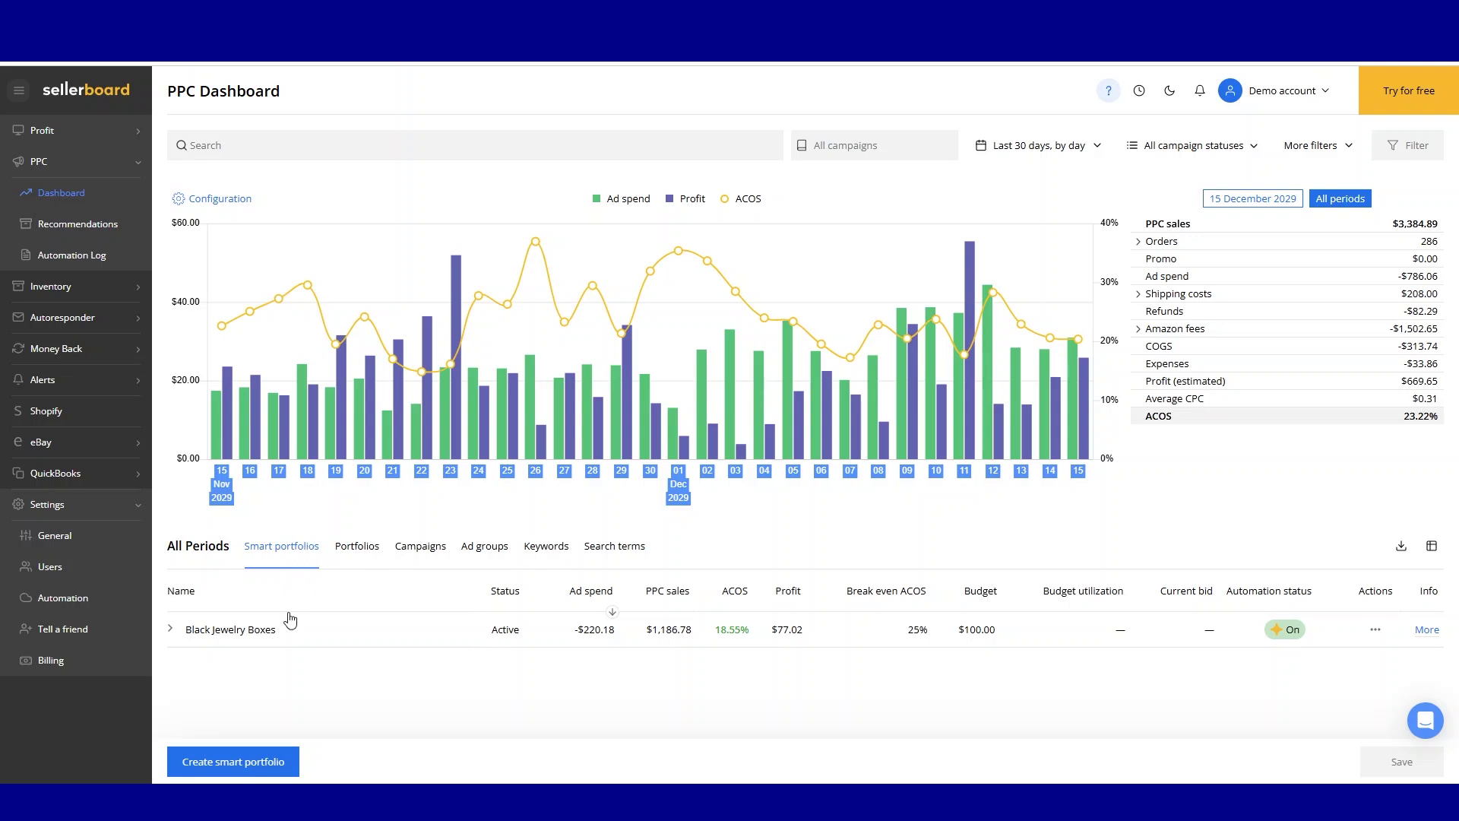
Step: Expand the Black Jewelry Boxes smart portfolio on the PPC Dashboard, including its Optimization, Discovery and Scaling groups
left_click(170, 630)
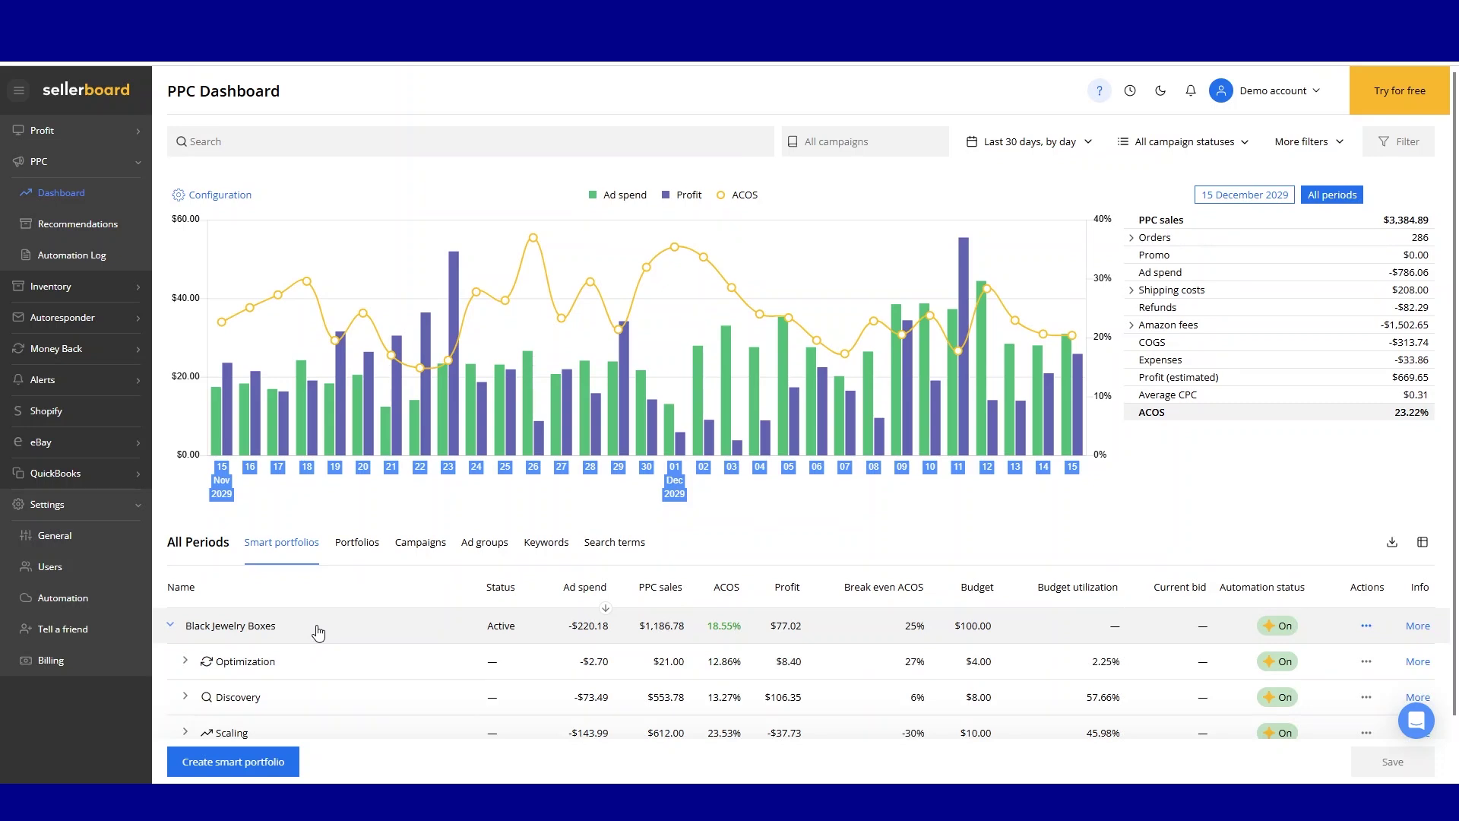
scroll(317, 633, "down", 1)
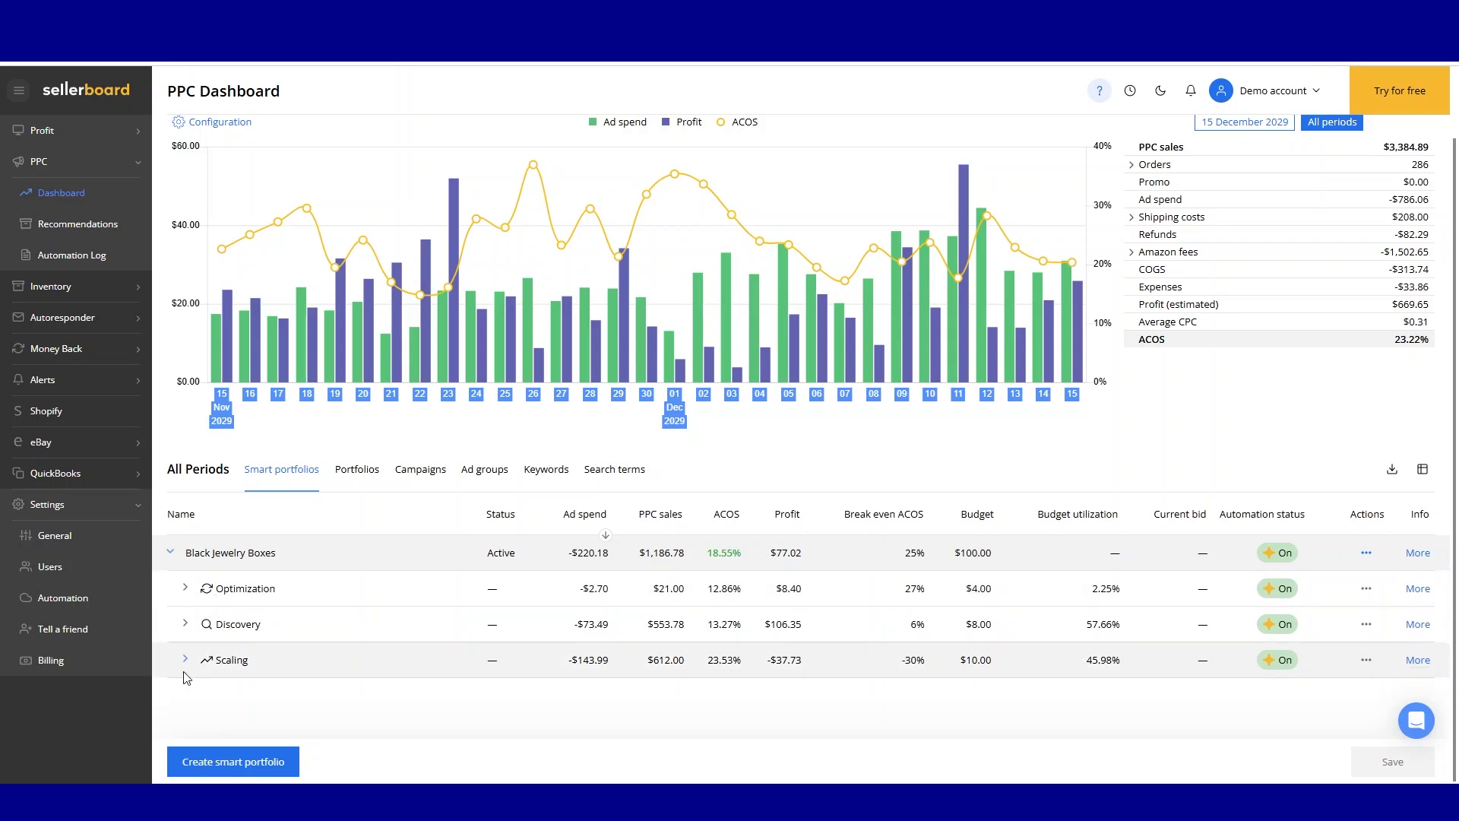
left_click(184, 590)
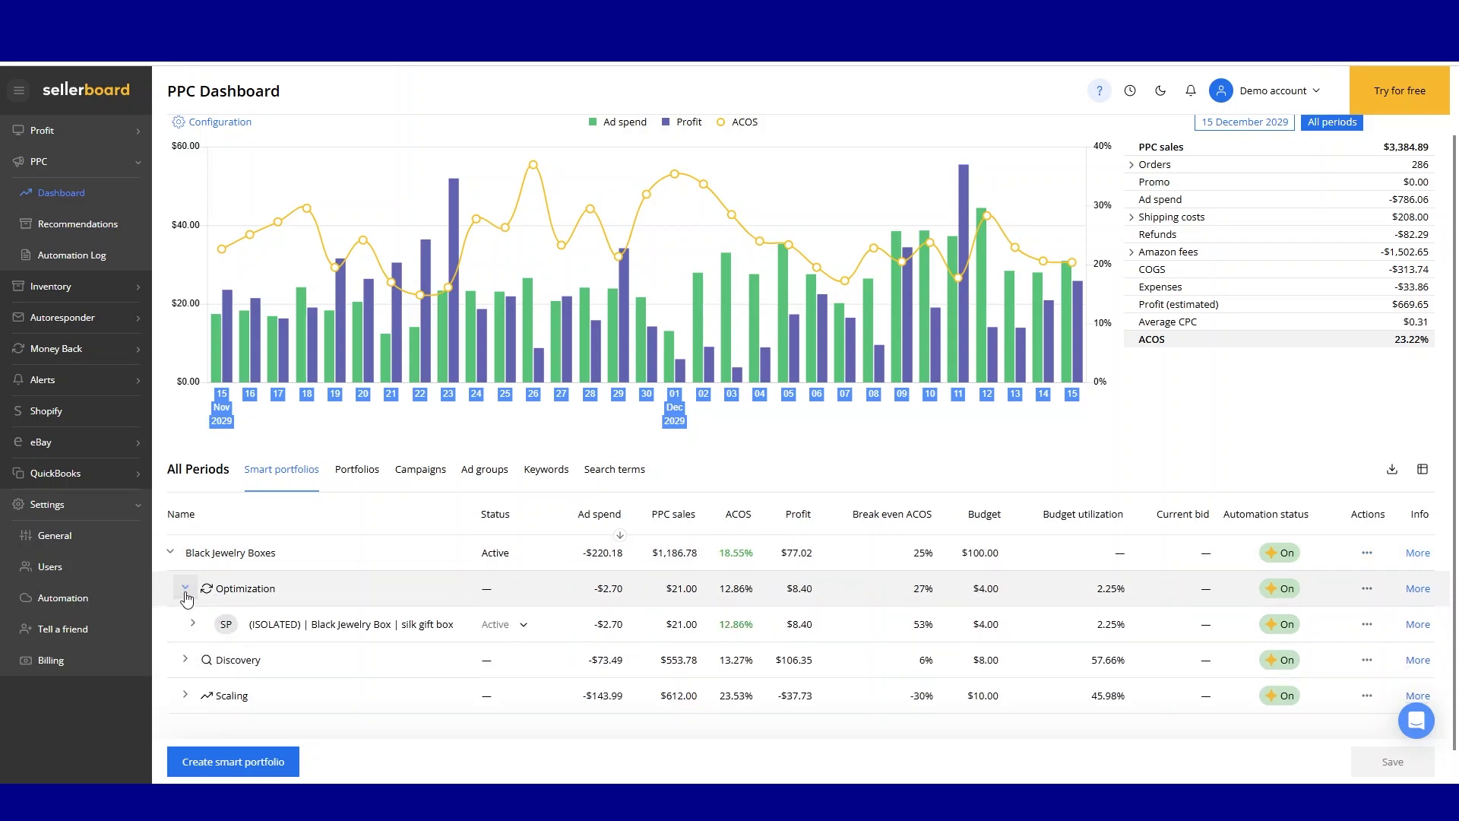
left_click(185, 659)
scroll(228, 644, "down", 2)
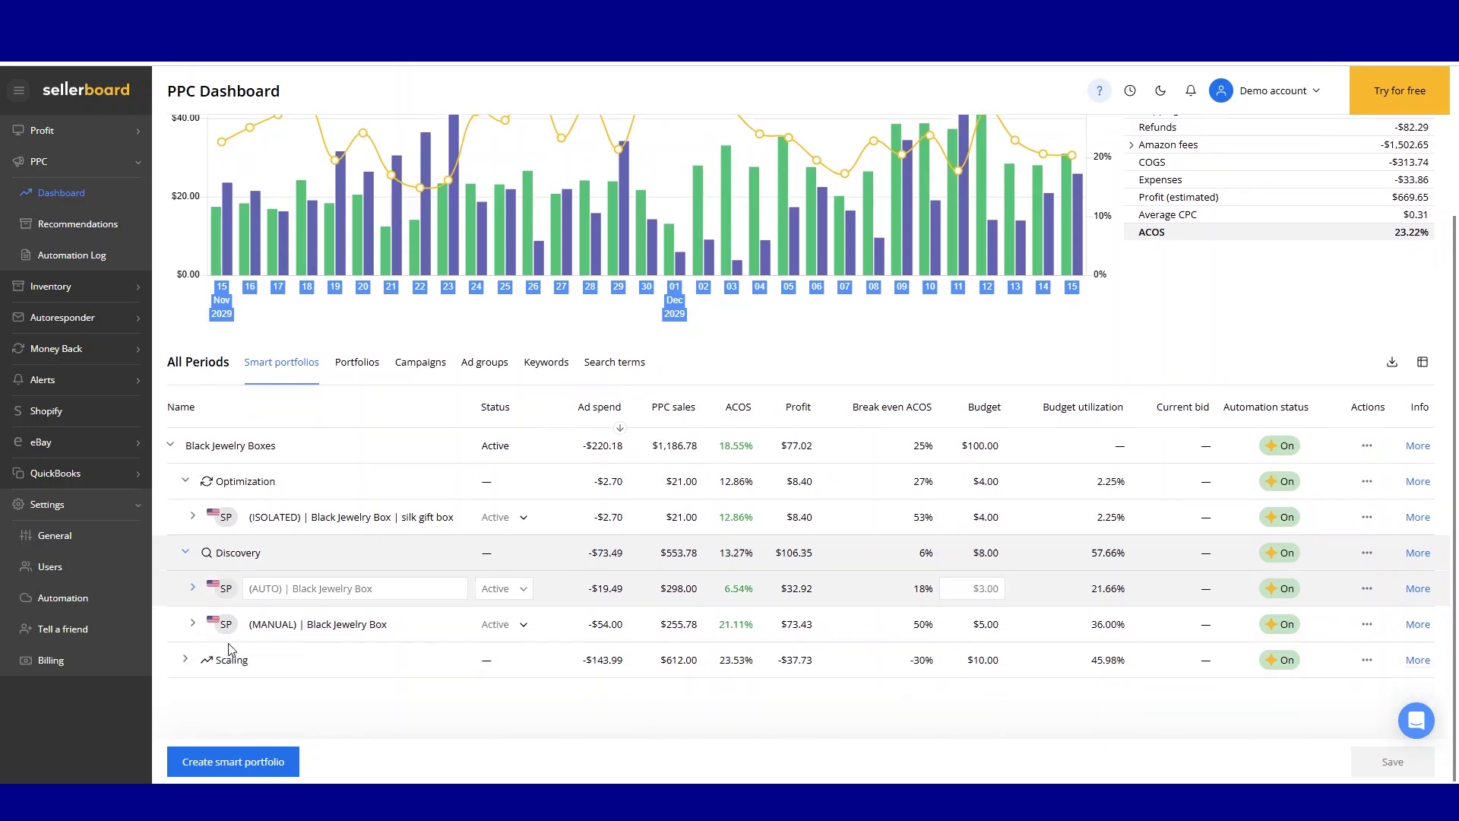
left_click(184, 660)
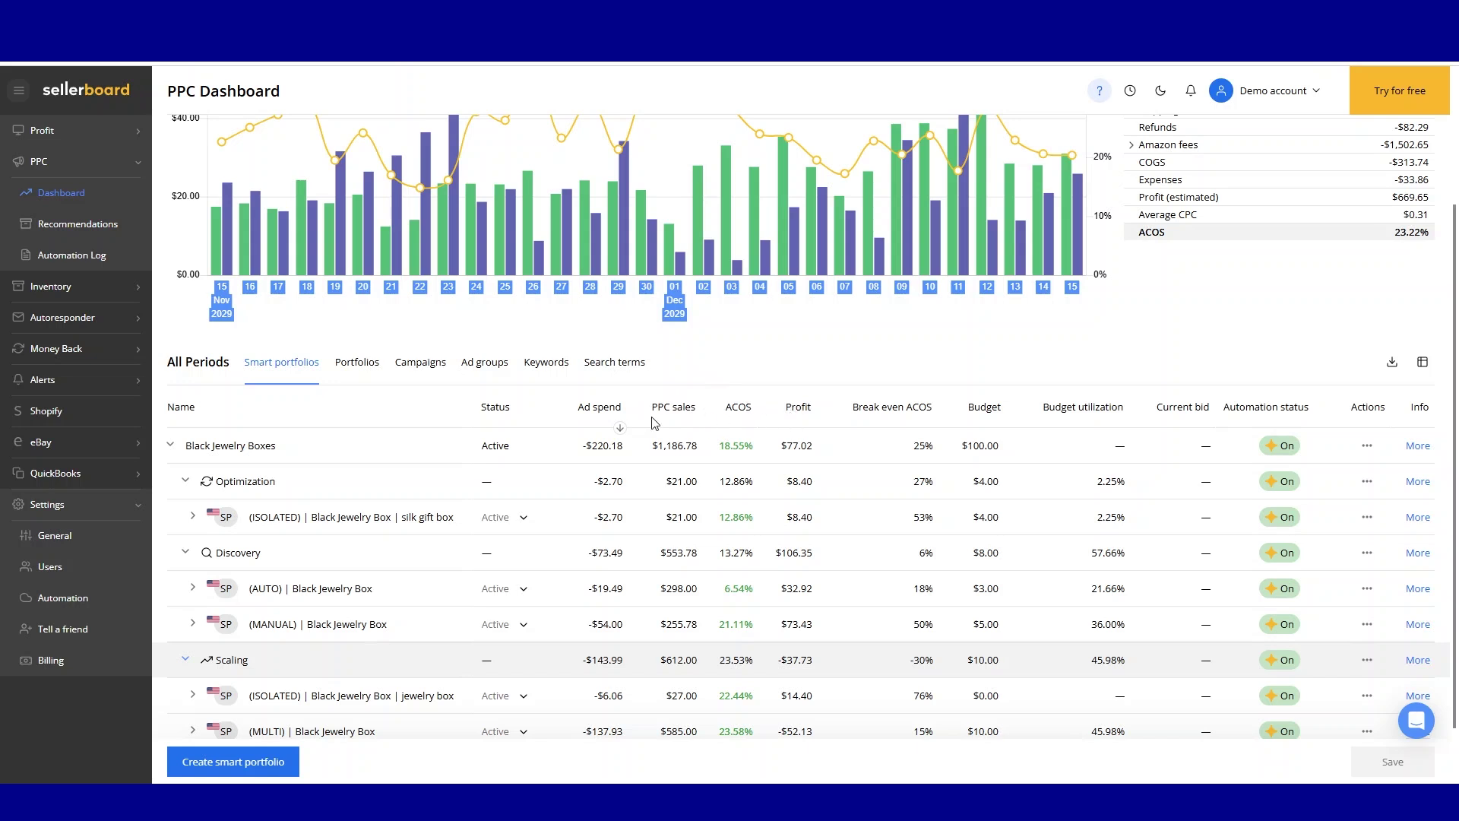
Step: Collapse and reopen the Black Jewelry Boxes portfolio, and collapse its Optimization, Discovery and Scaling groups
left_click(170, 446)
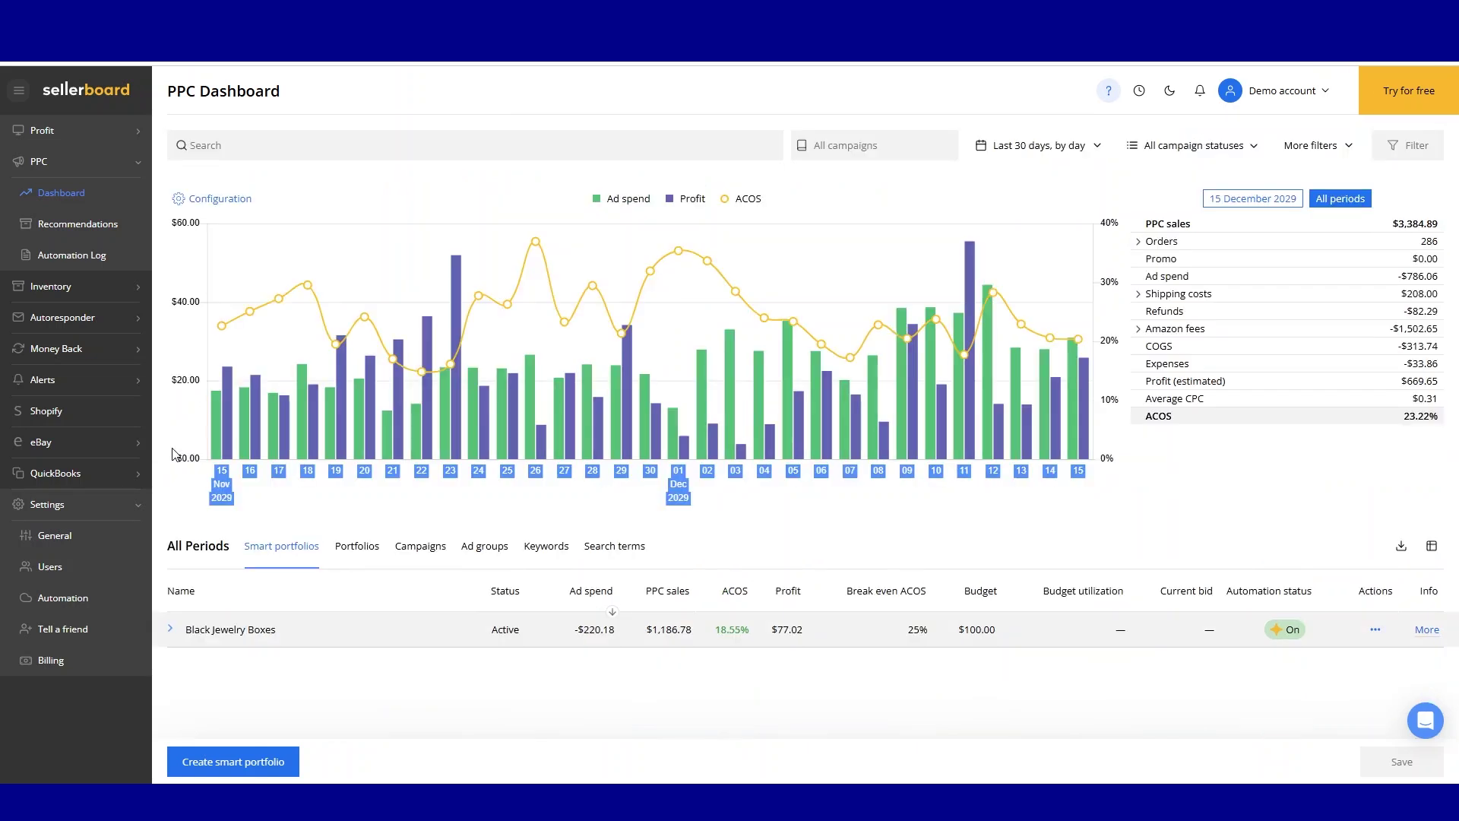
left_click(170, 629)
scroll(174, 653, "down", 3)
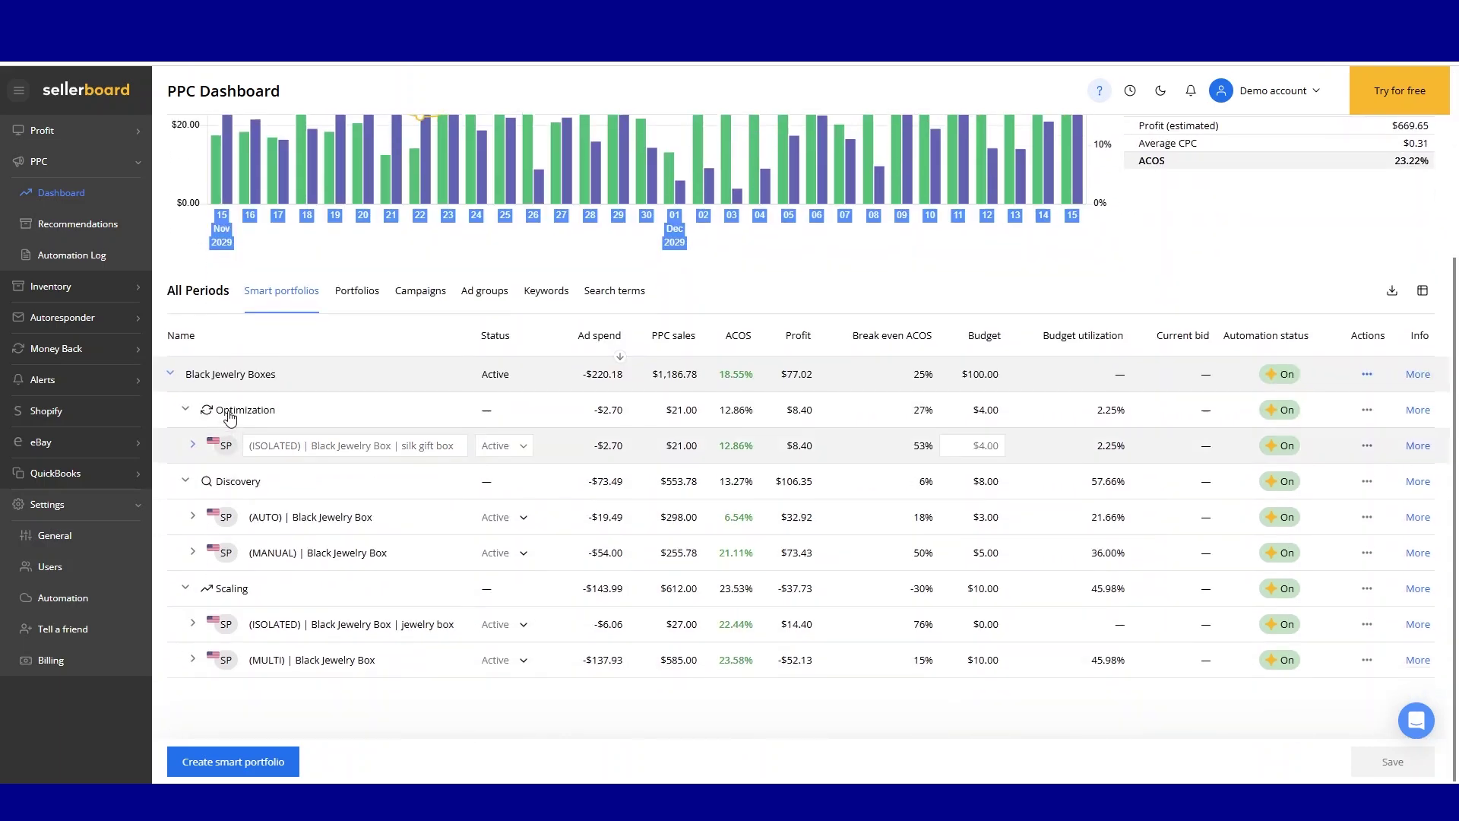
left_click(184, 410)
left_click(185, 480)
left_click(187, 589)
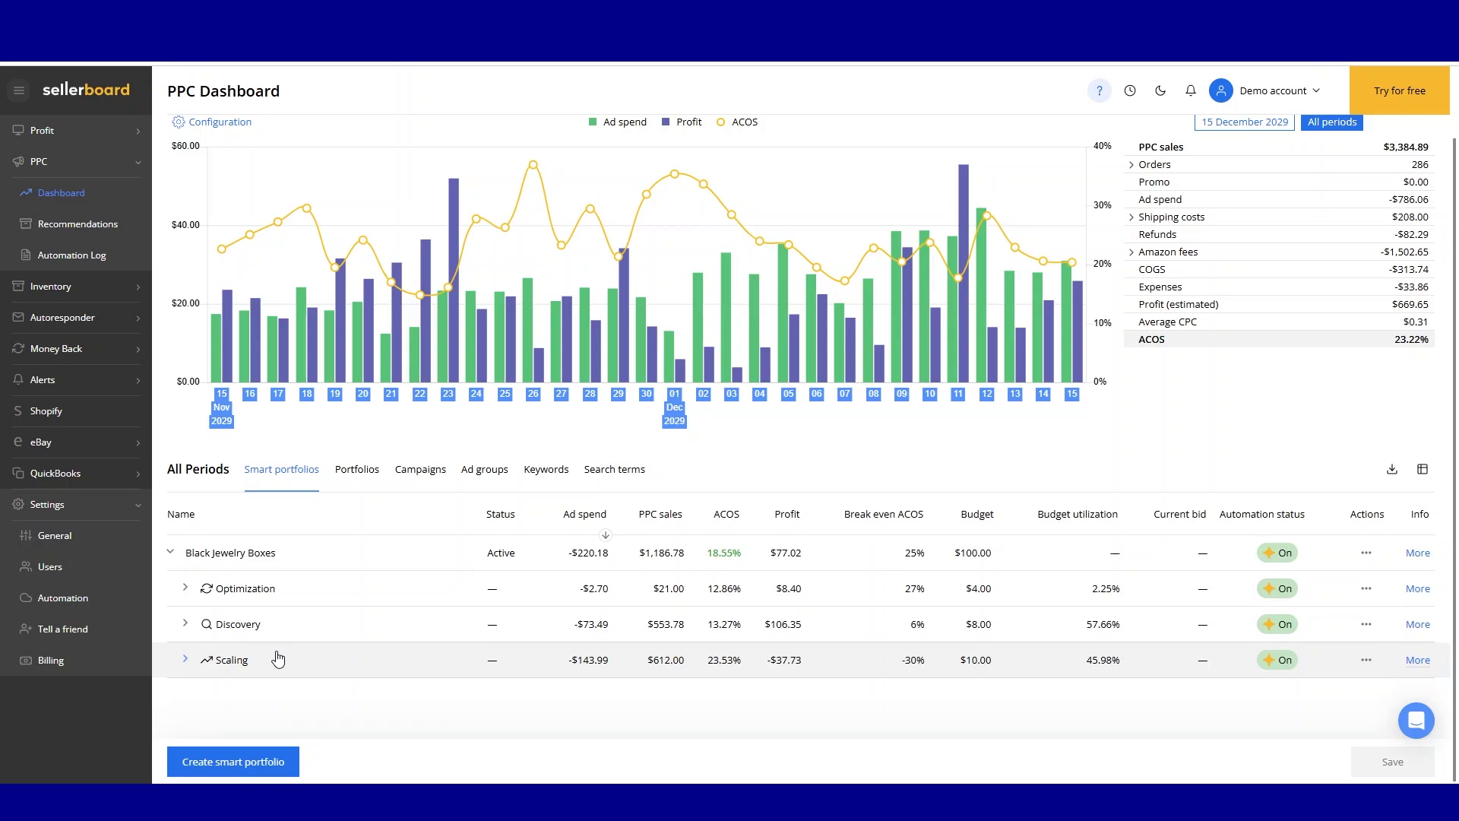
Step: Expand the Optimization, Discovery and Scaling groups of Black Jewelry Boxes to examine the campaigns in each
left_click(185, 587)
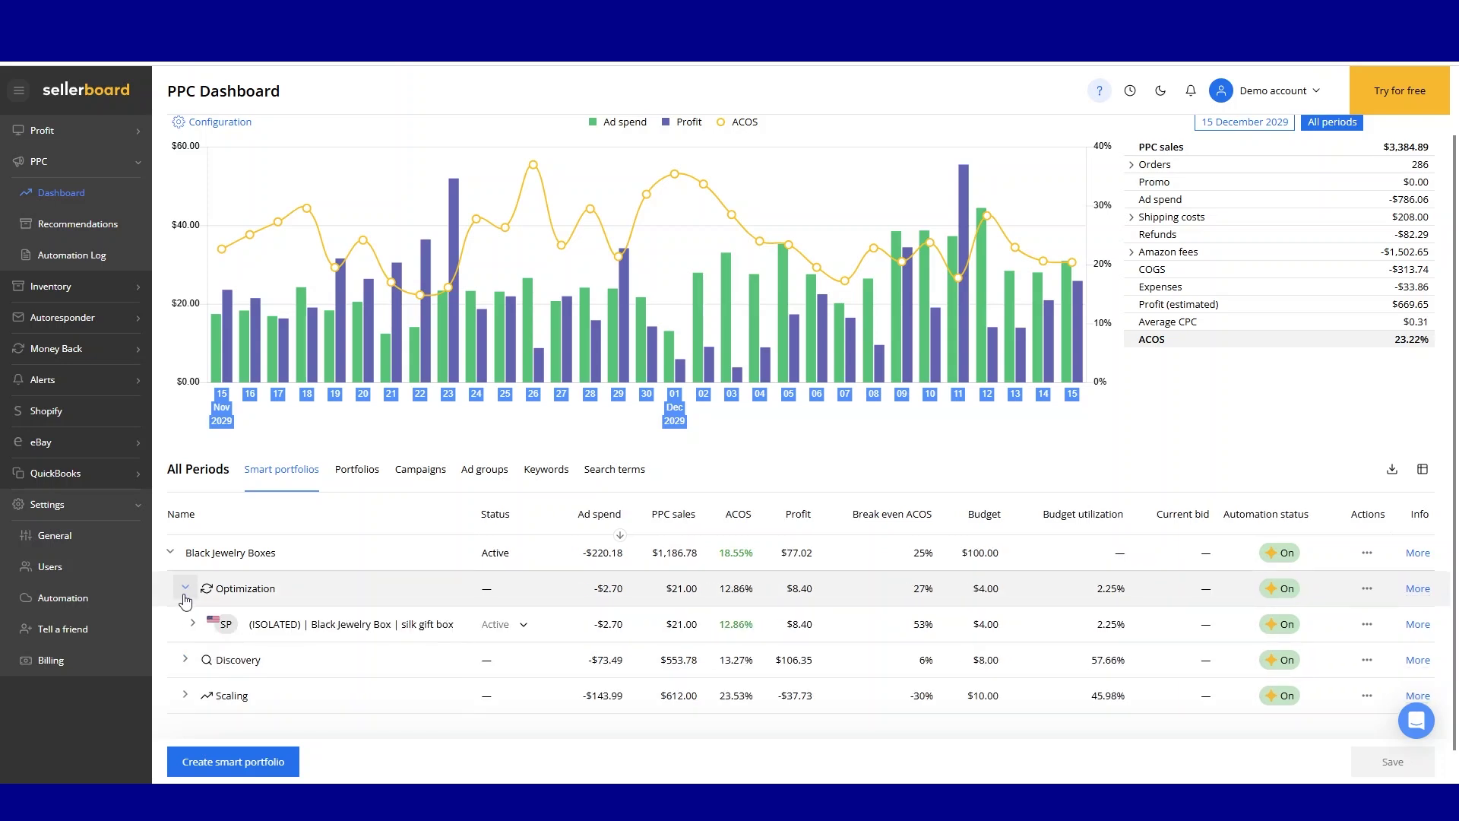
left_click(185, 659)
scroll(198, 653, "down", 1)
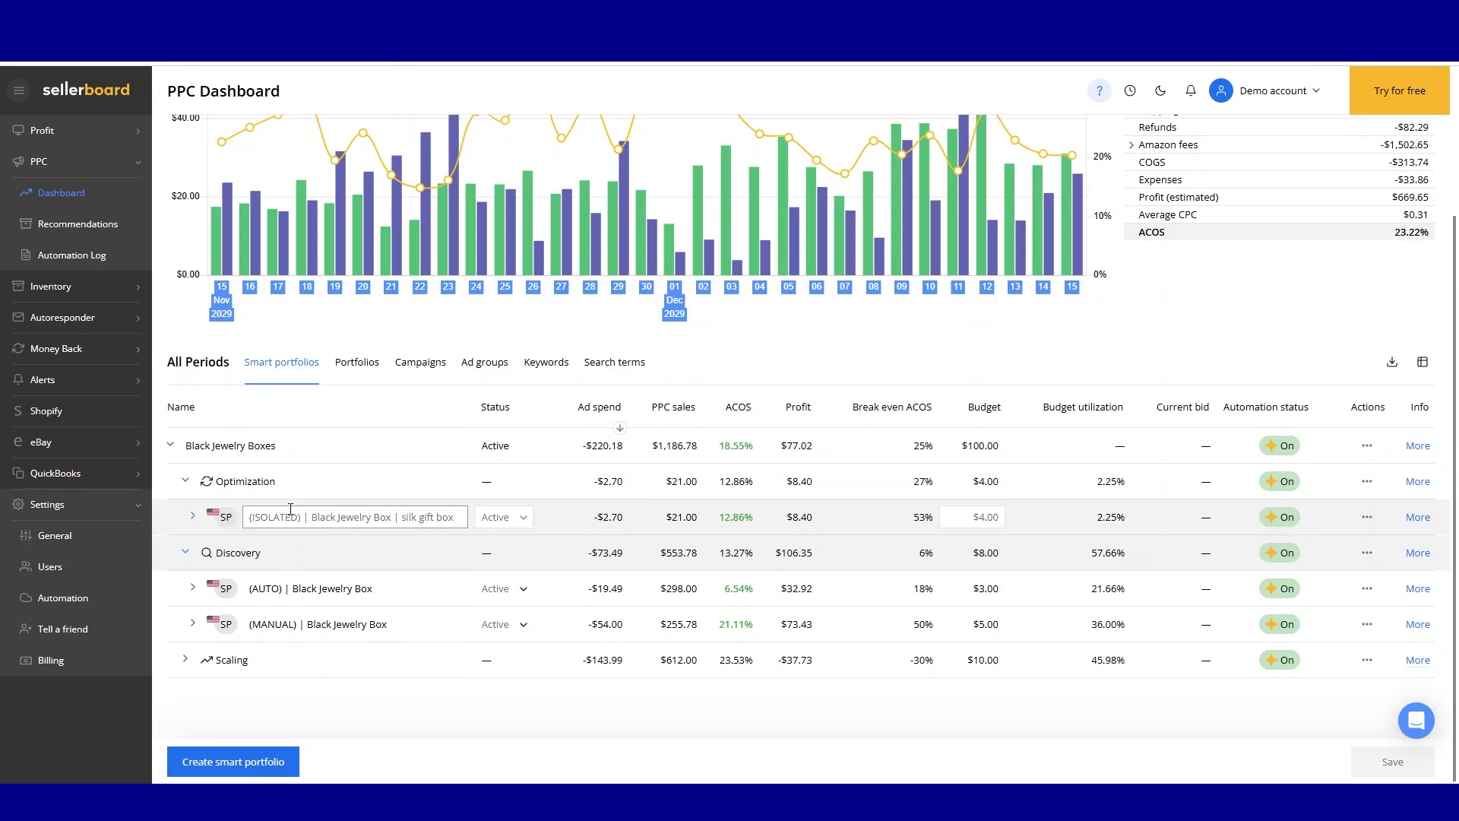
left_click(196, 663)
scroll(258, 661, "down", 1)
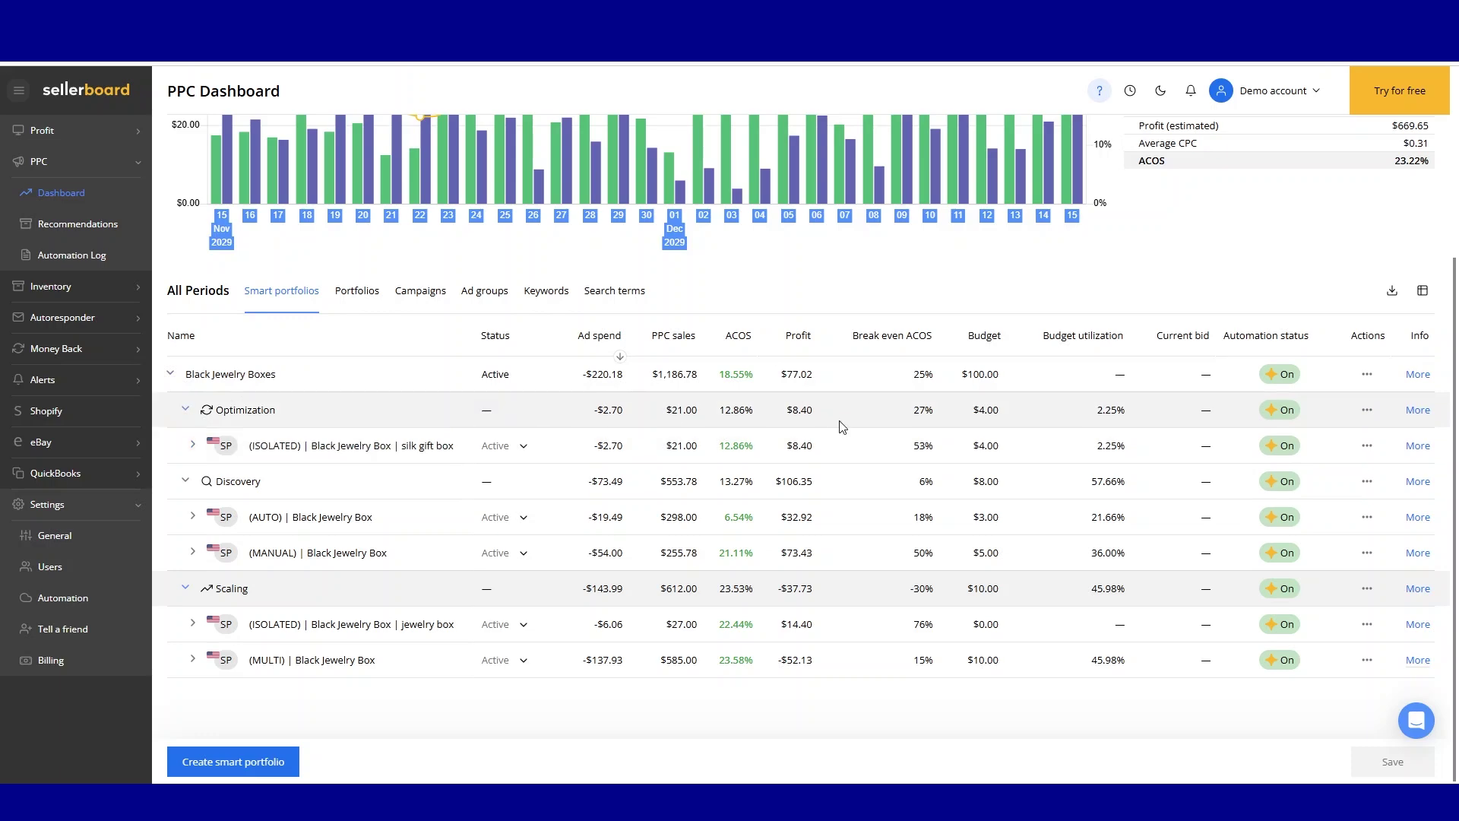
Step: Review the PPC chart and portfolio table, and view the detailed breakdown of the isolated "jewelry box" campaign under Scaling
scroll(811, 492, "up", 3)
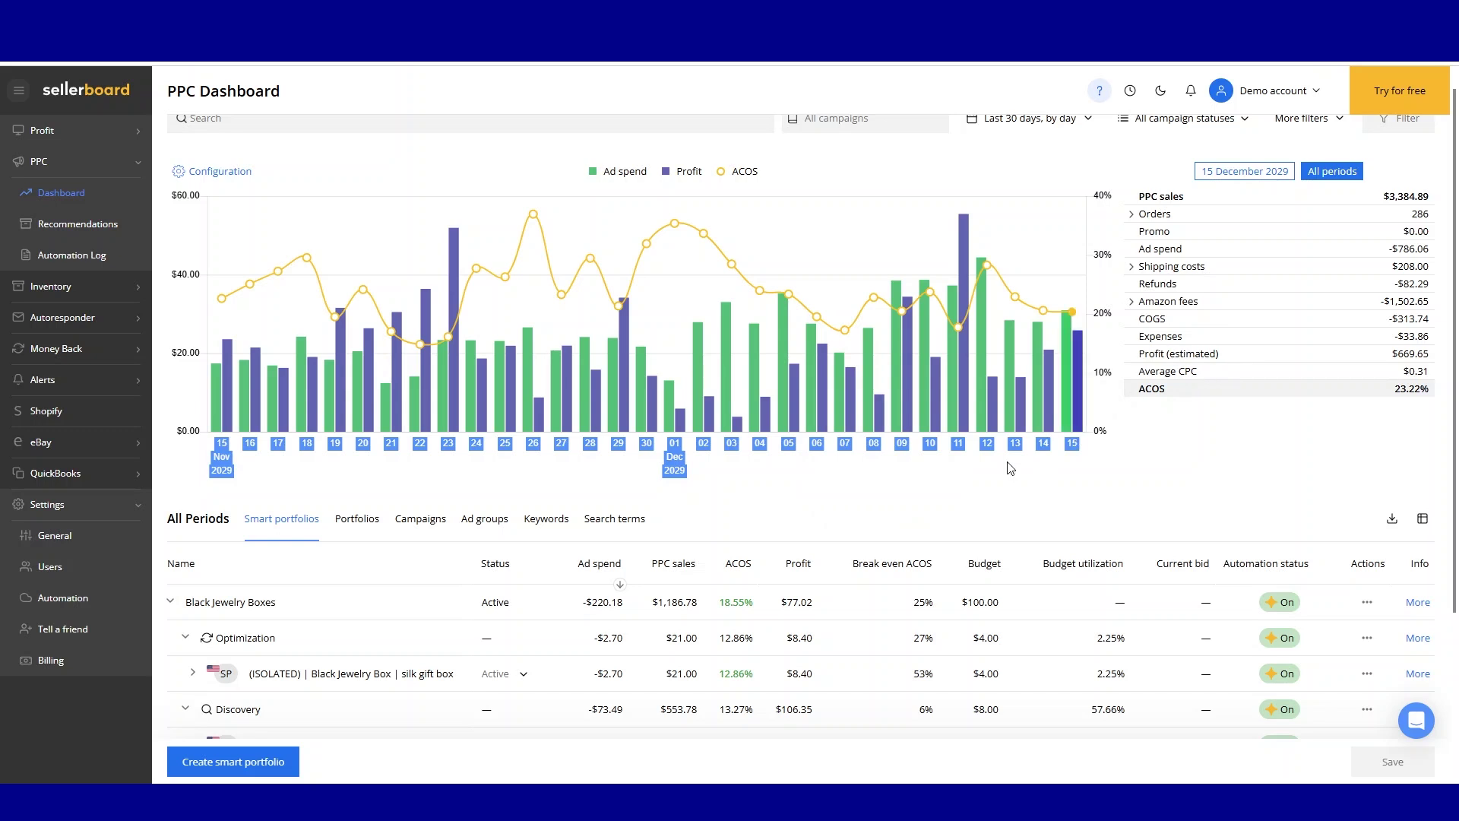
scroll(678, 554, "down", 2)
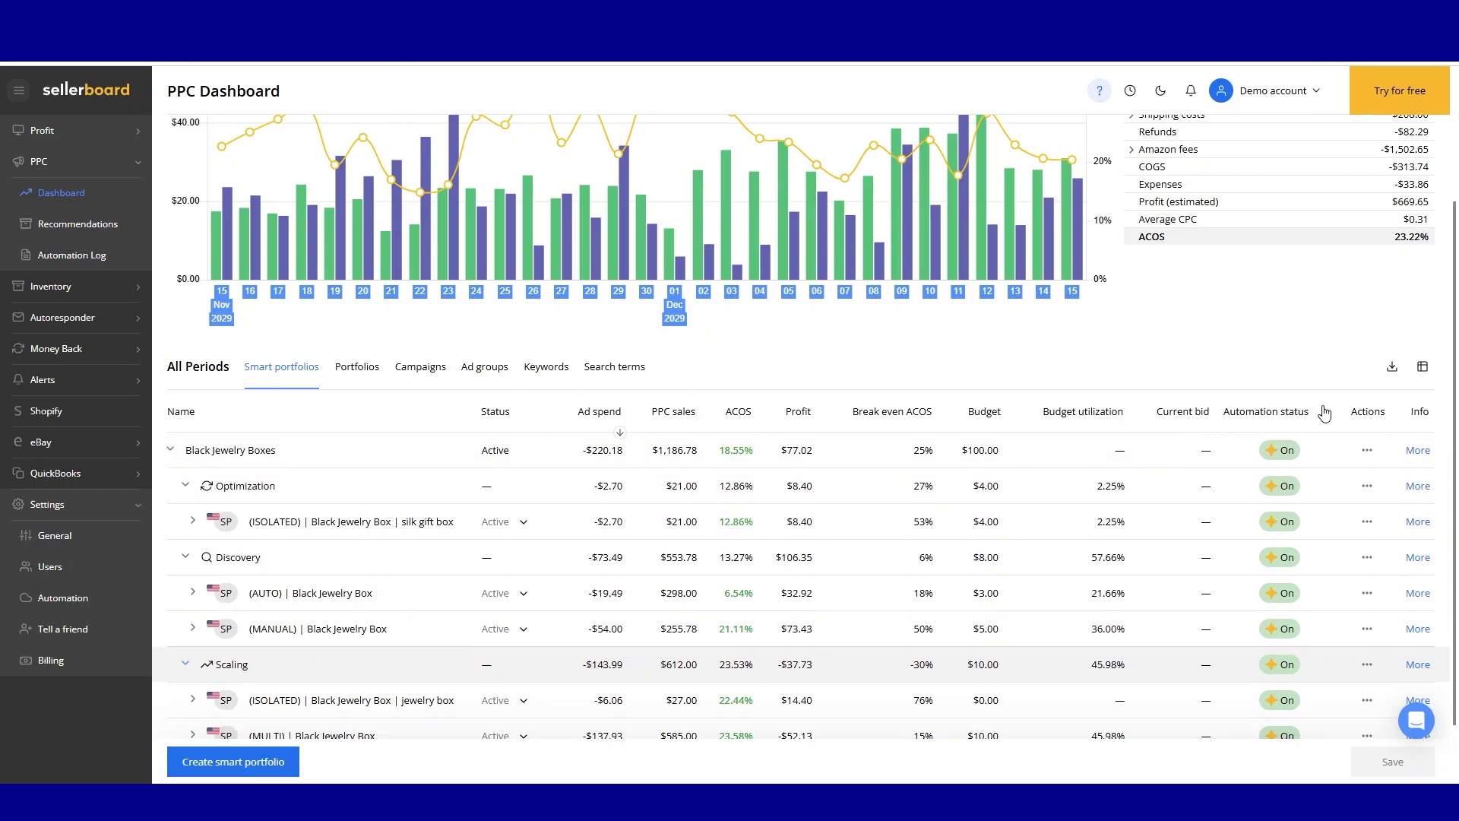
scroll(1297, 397, "down", 1)
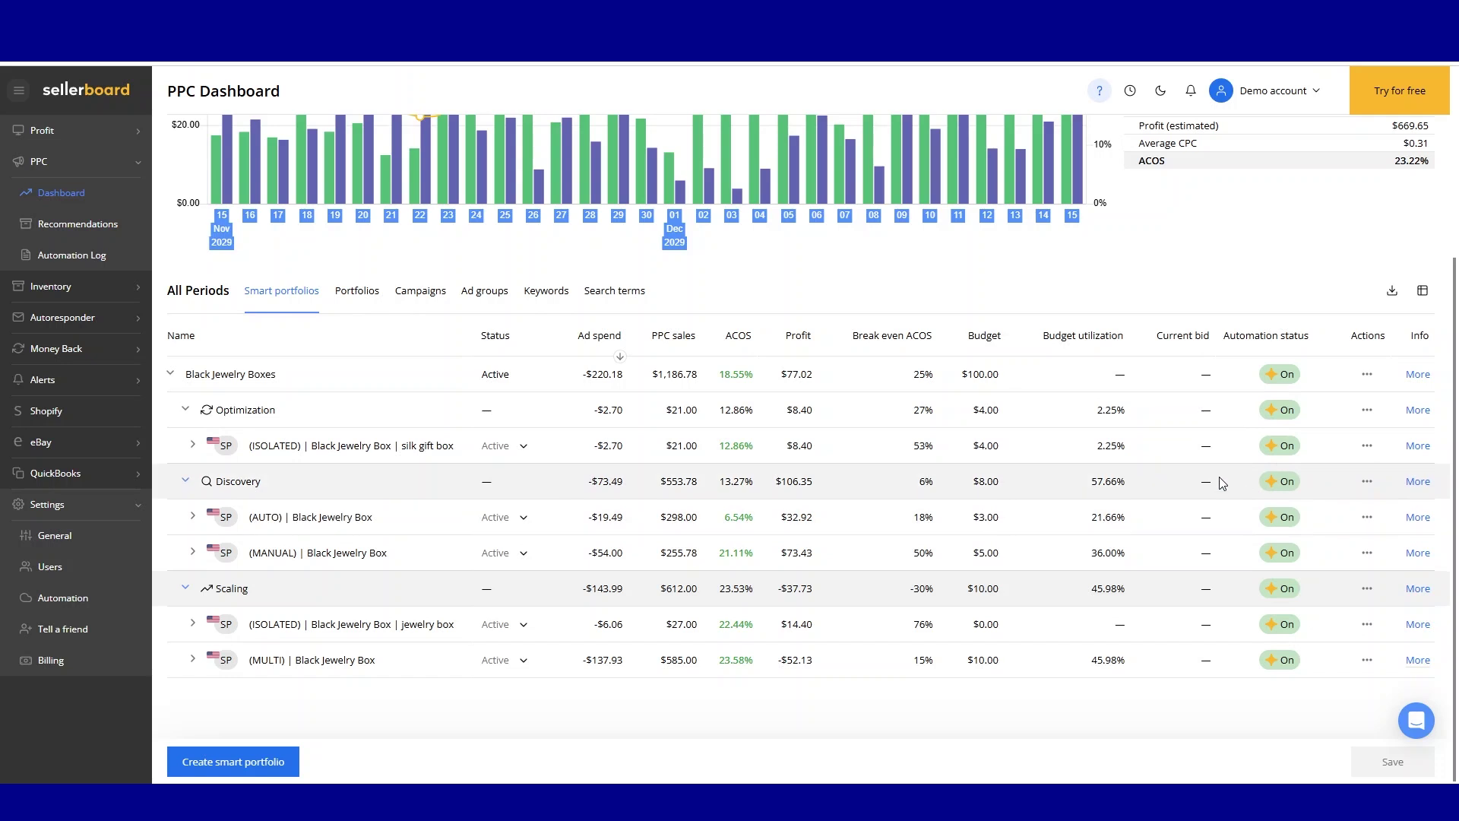
left_click(1417, 625)
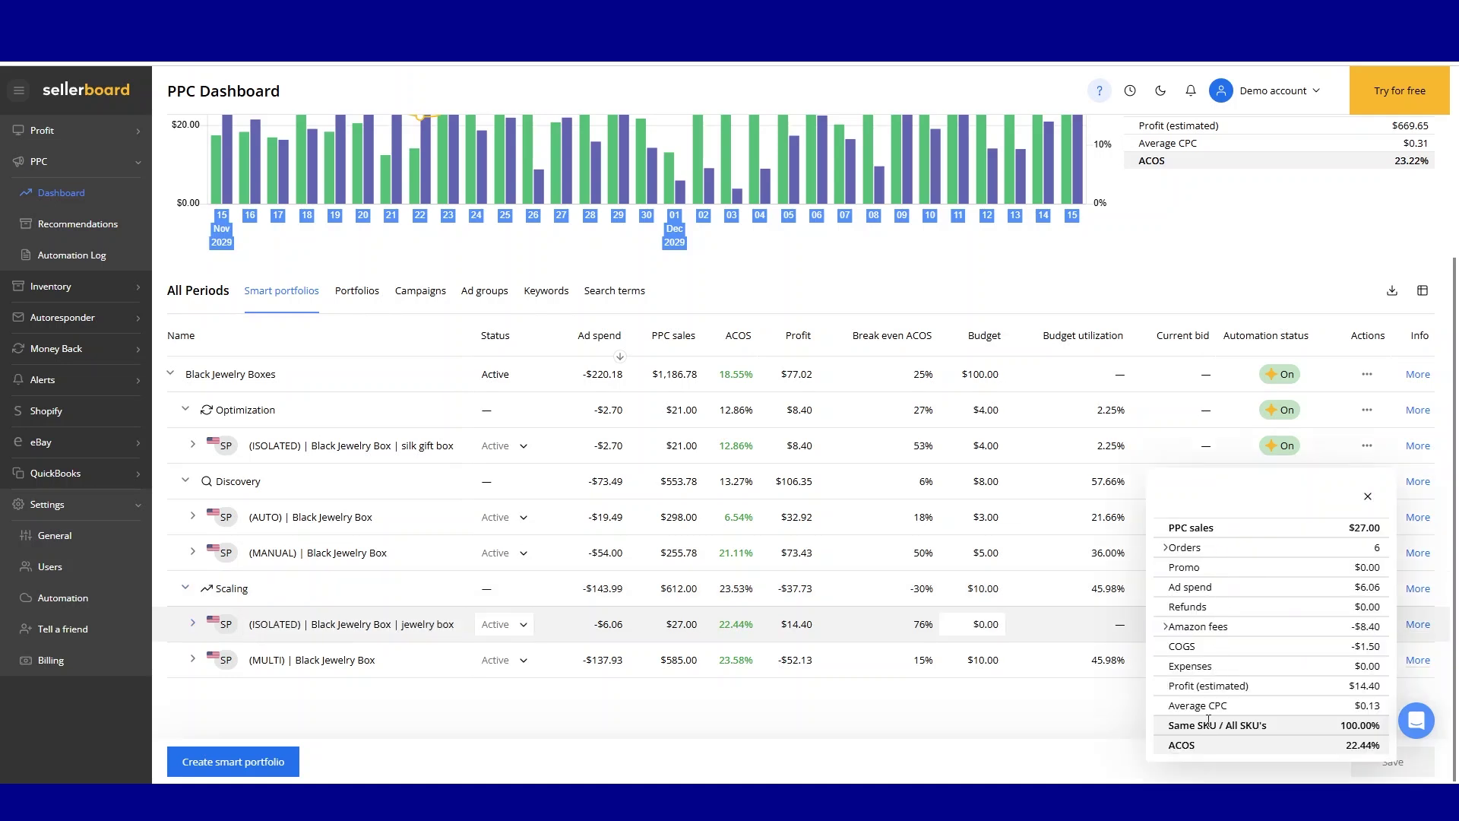
left_click(913, 706)
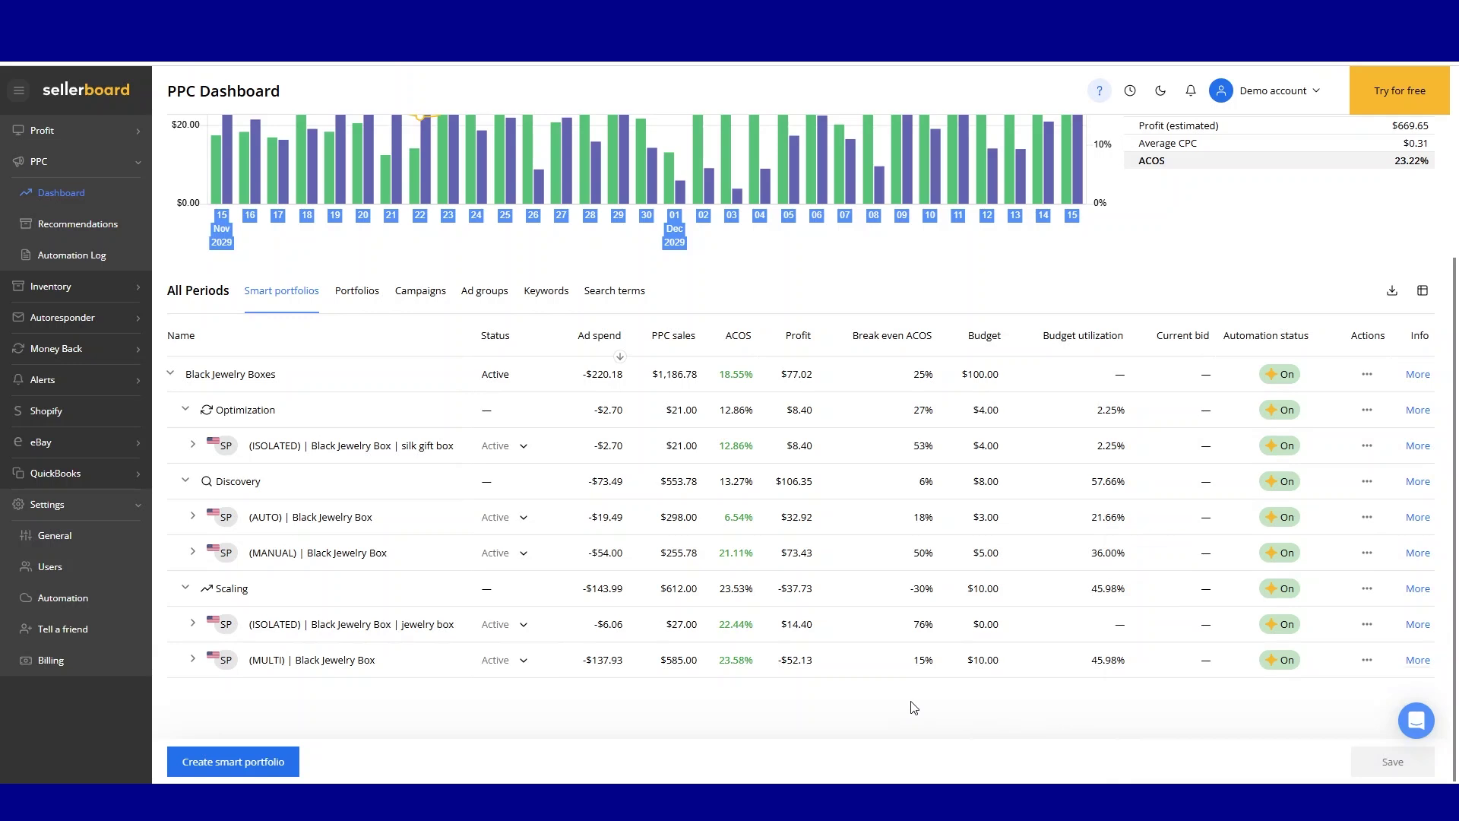